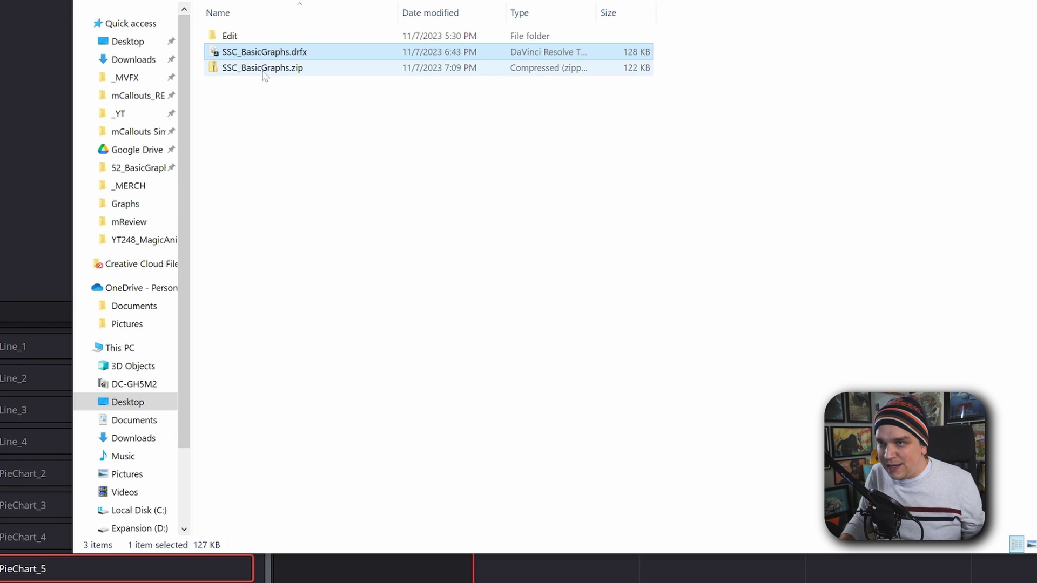
# Step: Install the SSC_BasicGraphs .drfx bundle, overwriting the existing copy, and confirm the Graphs generators appear
pyautogui.doubleClick(229, 54)
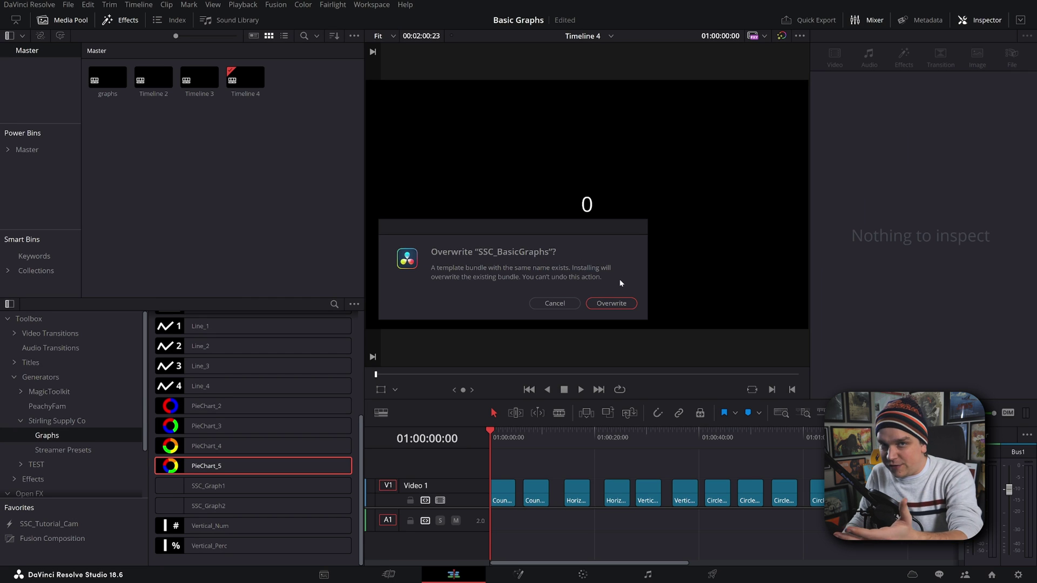
pyautogui.click(611, 304)
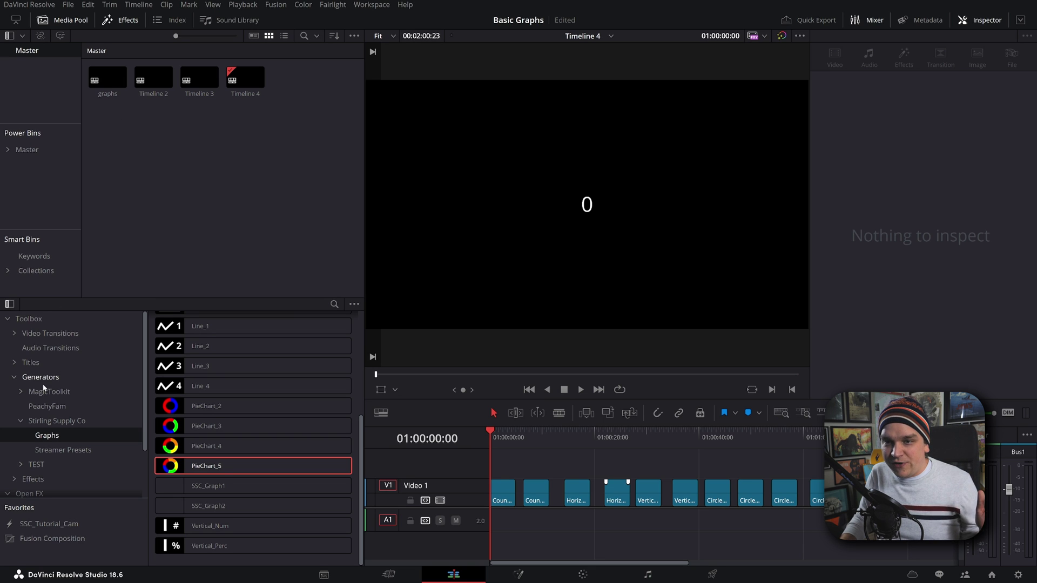
pyautogui.scroll(3, 184, 400)
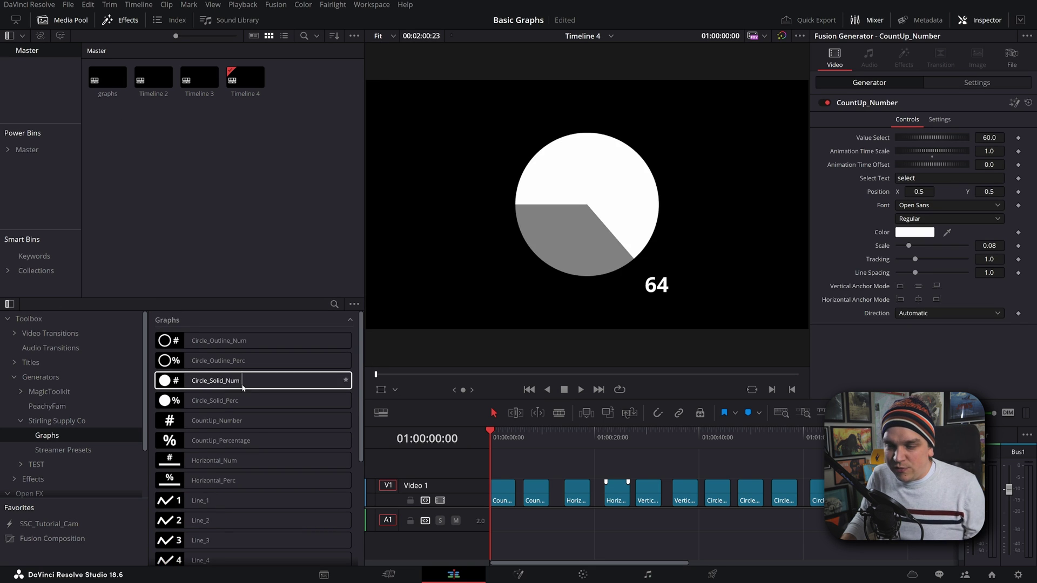
pyautogui.scroll(-3, 243, 398)
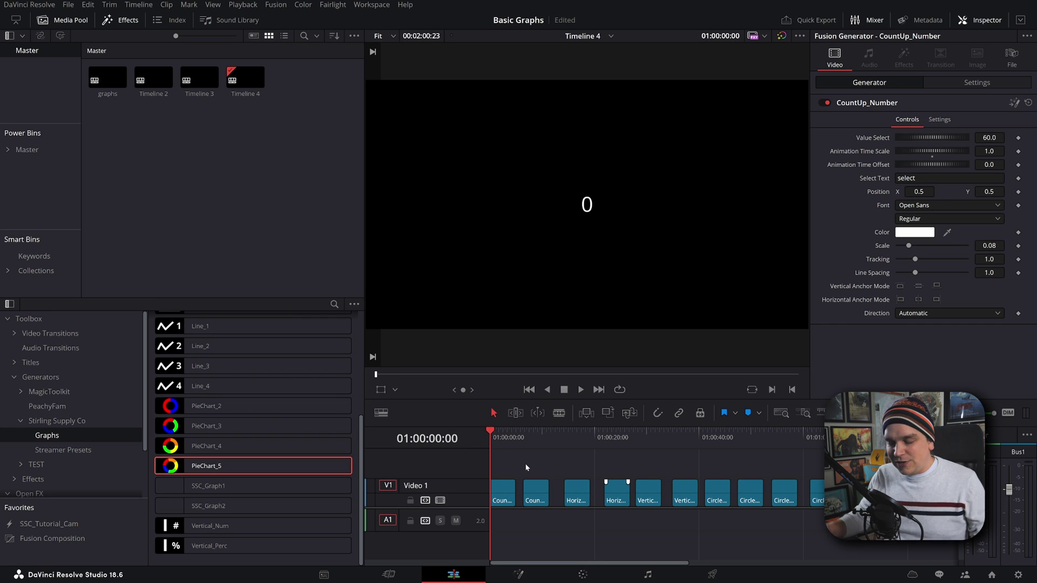
# Step: Set CountUp_Number's Value Select to 400 and play the count-up
pyautogui.scroll(3, 507, 480)
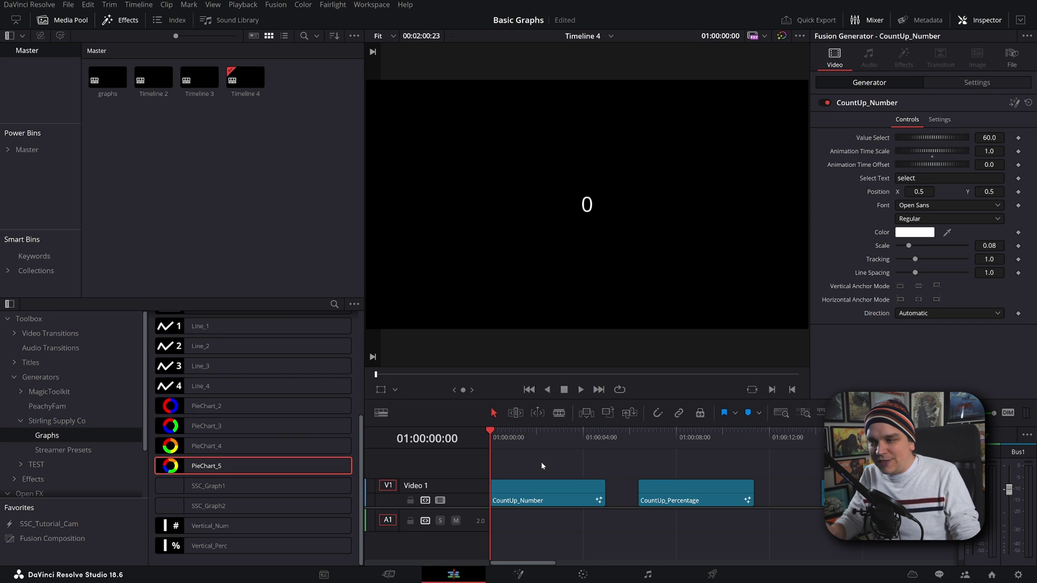
pyautogui.press('space')
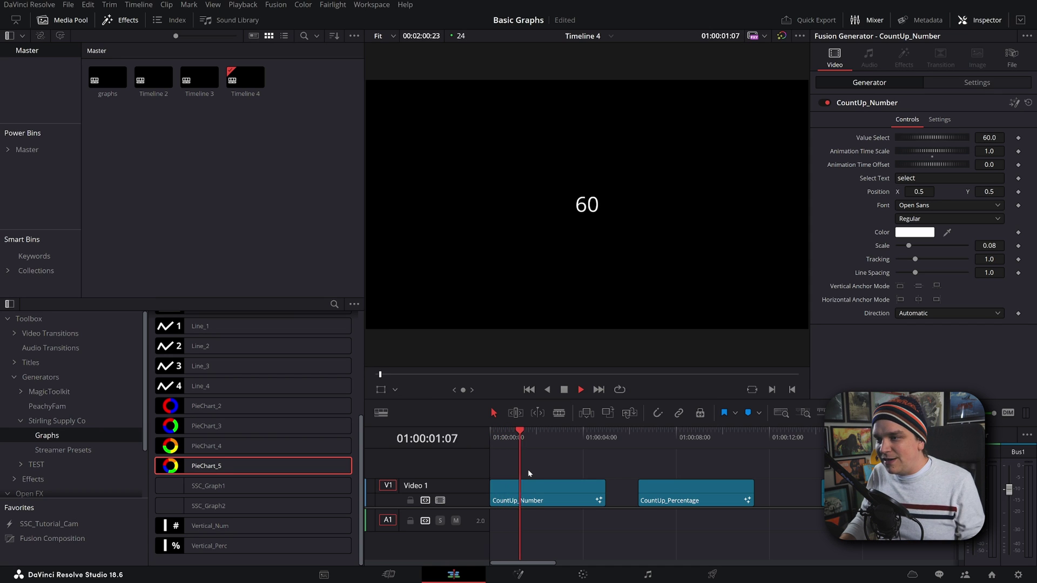
pyautogui.click(641, 435)
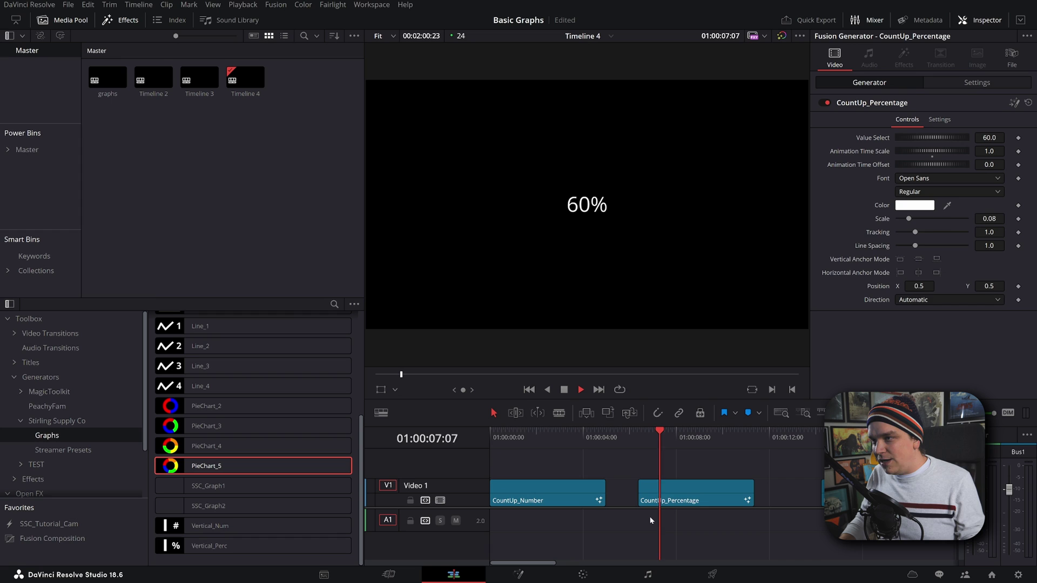
pyautogui.click(532, 494)
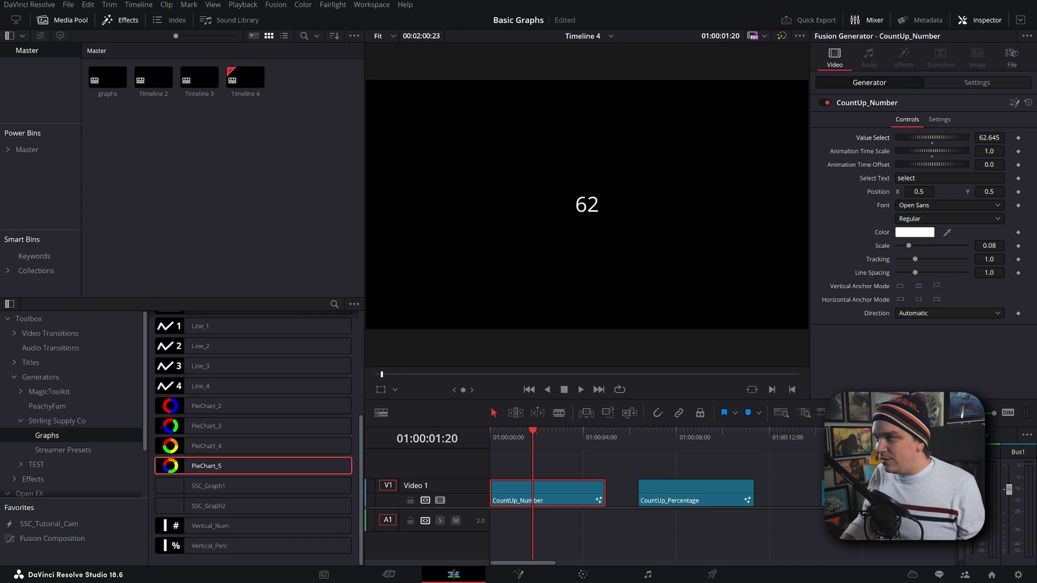
pyautogui.write('40')
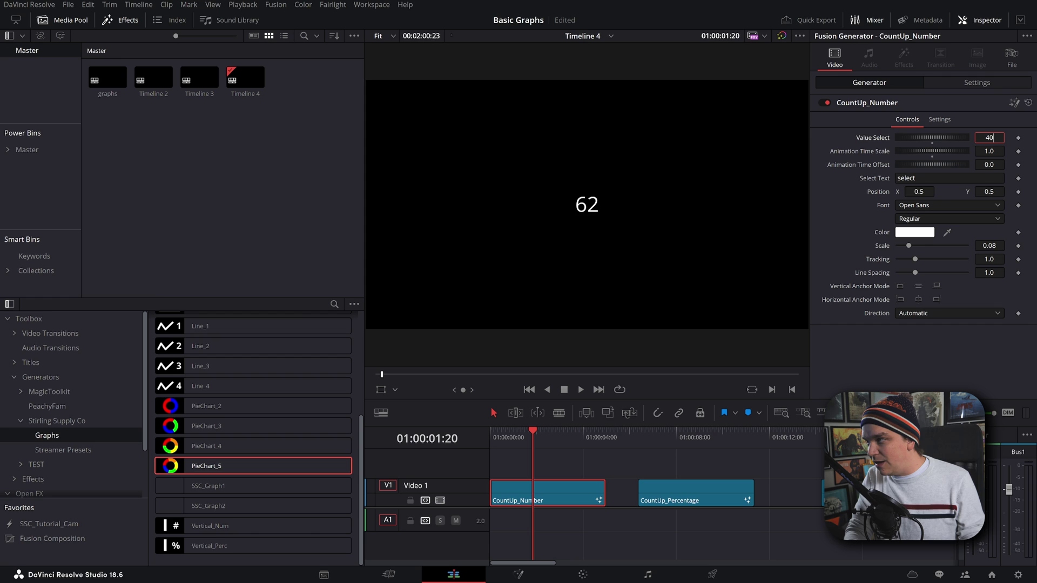
pyautogui.write('0')
pyautogui.press('Tab')
pyautogui.click(495, 439)
pyautogui.press('space')
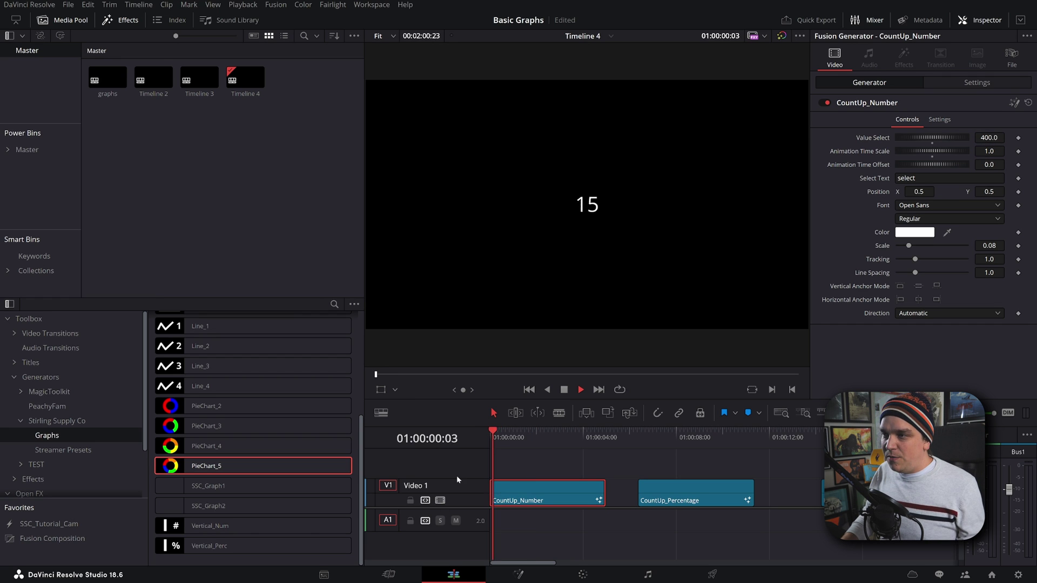
# Step: Halve the count-up speed with an Animation Time Scale of 0.5 and replay it
pyautogui.click(555, 458)
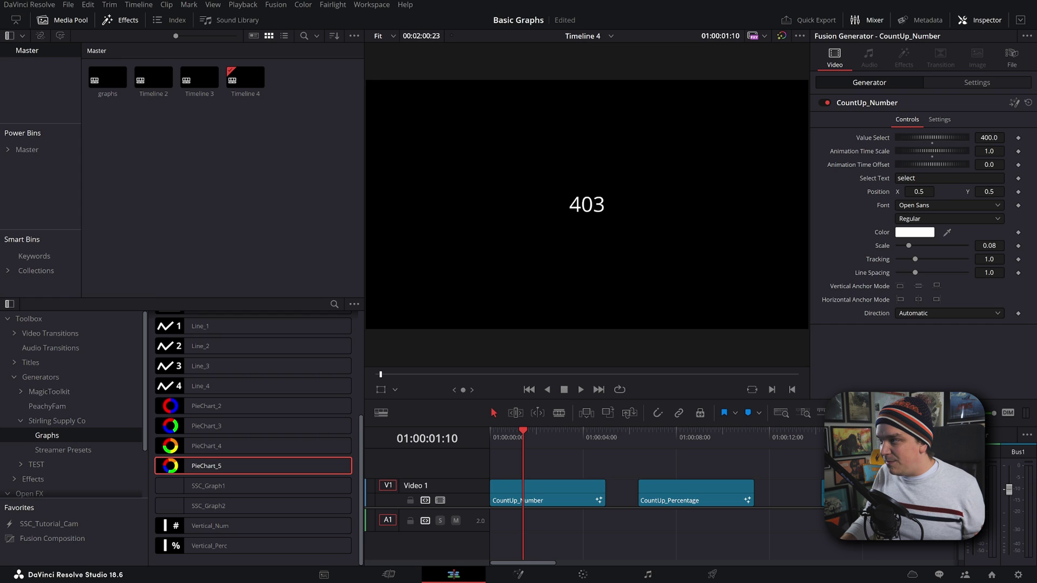
pyautogui.write('5')
pyautogui.press('Tab')
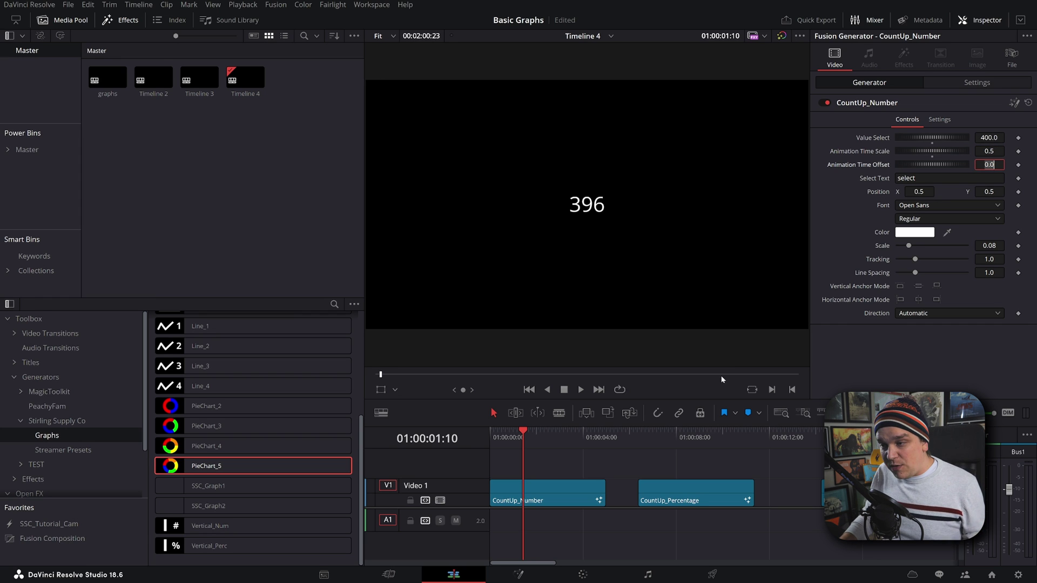
pyautogui.click(493, 438)
pyautogui.press('space')
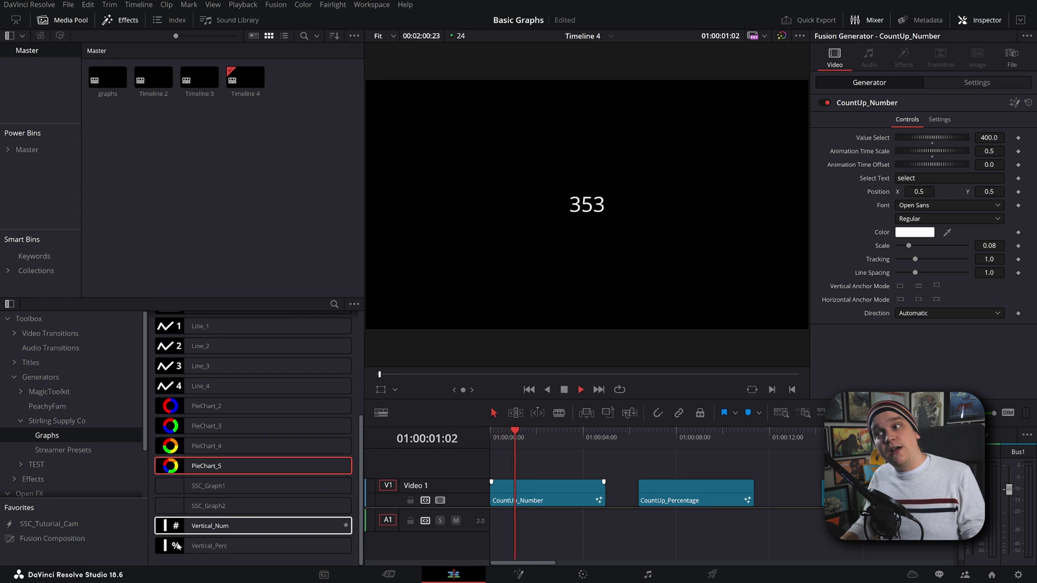
# Step: Set CountUp_Percentage's Value Select to 100 and preview it reaching 100%
pyautogui.click(652, 432)
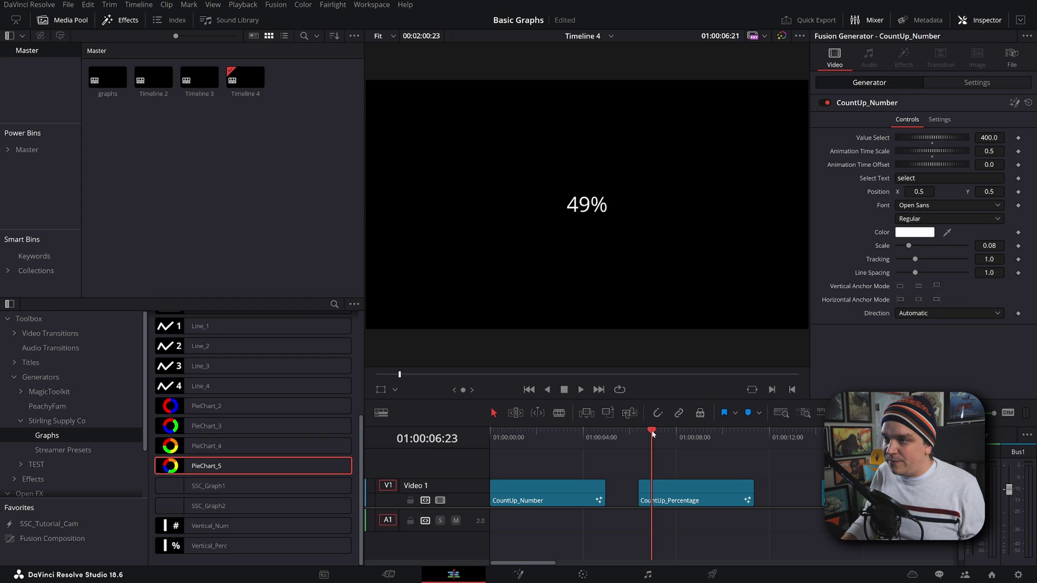
pyautogui.click(669, 490)
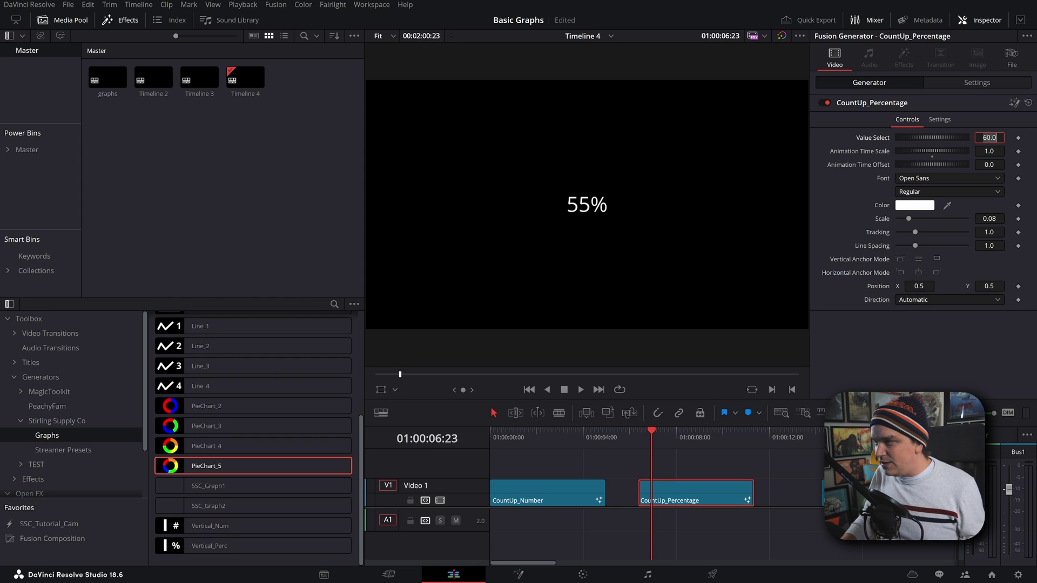
pyautogui.write('100')
pyautogui.press('Tab')
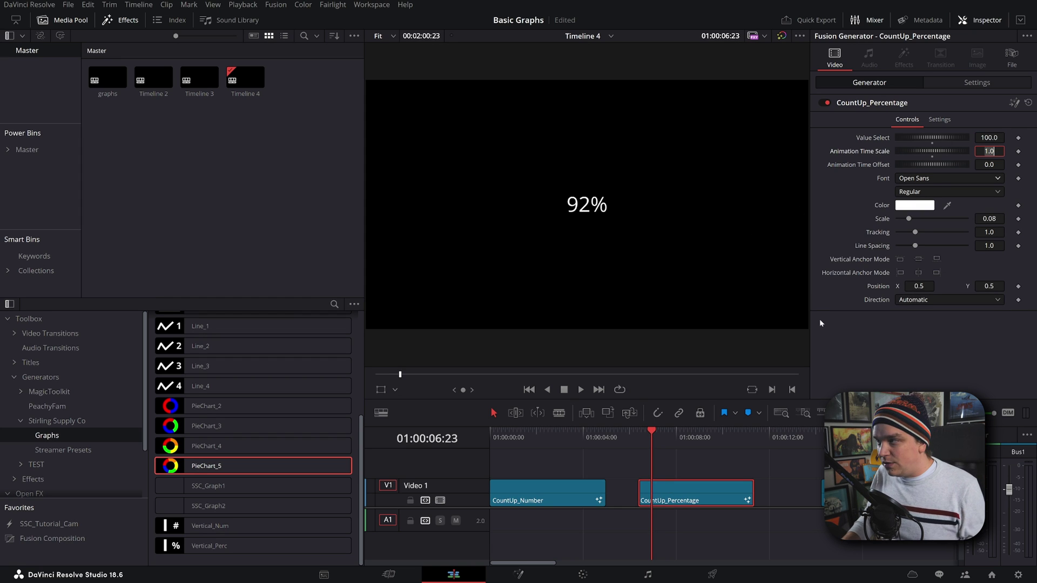
pyautogui.moveTo(653, 432); pyautogui.dragTo(680, 432)
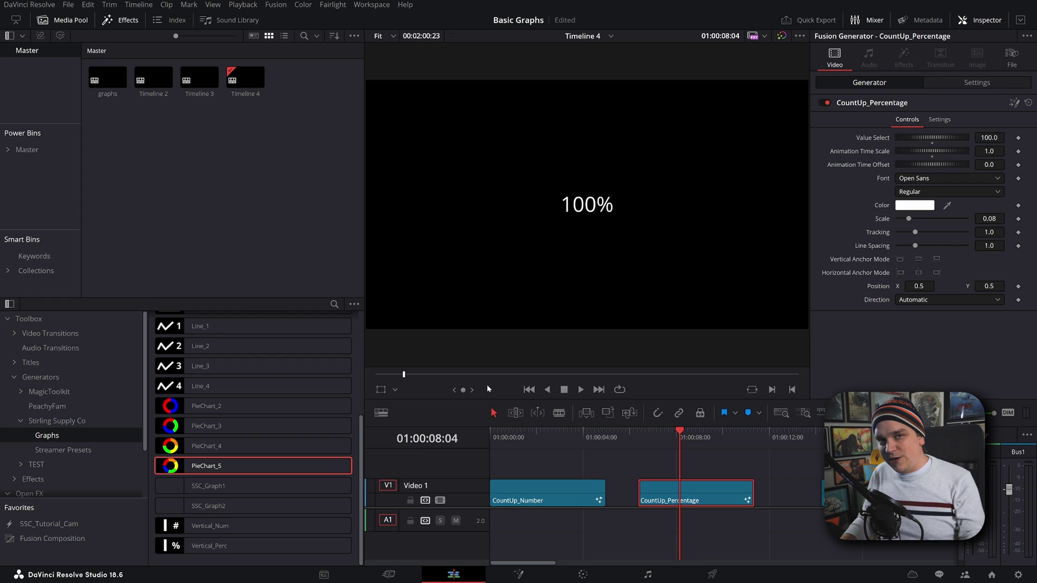
# Step: Preview the horizontal number and percentage bar graphs, stopping the number bar at 60
pyautogui.scroll(-1, 691, 453)
pyautogui.scroll(-5, 703, 450)
pyautogui.click(707, 446)
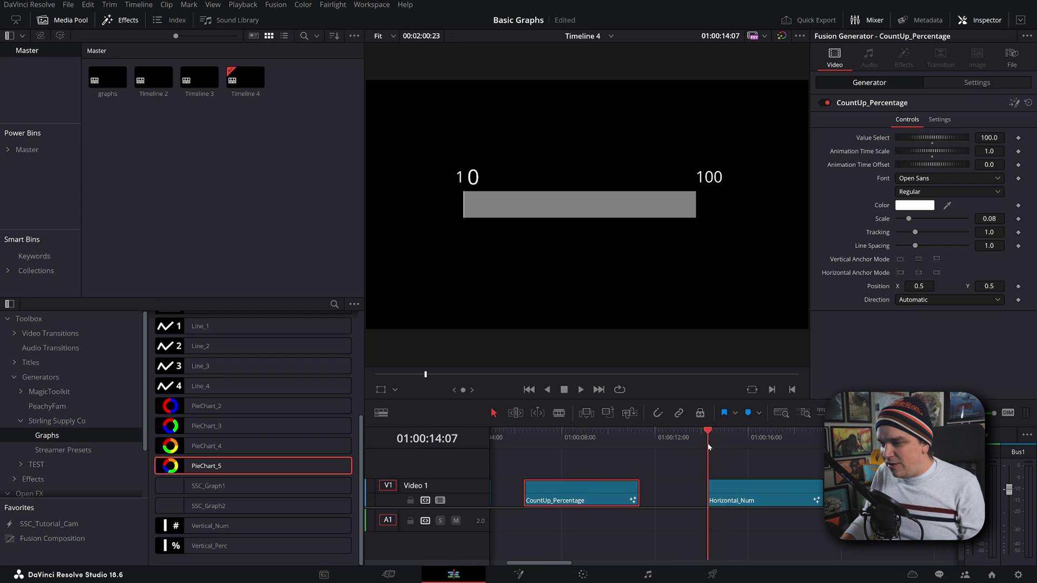
pyautogui.scroll(-2, 654, 472)
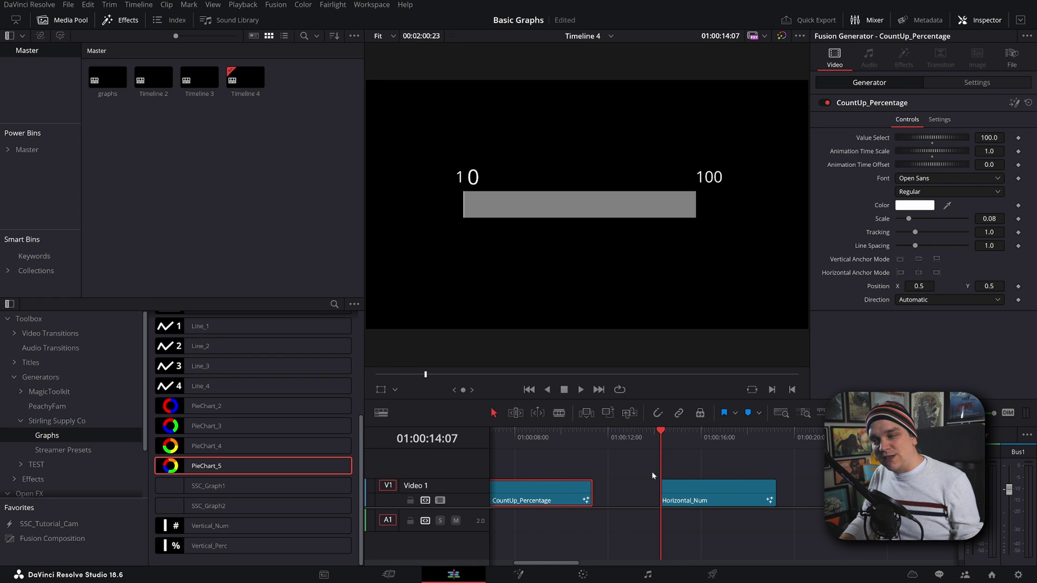
pyautogui.click(654, 474)
pyautogui.press('space')
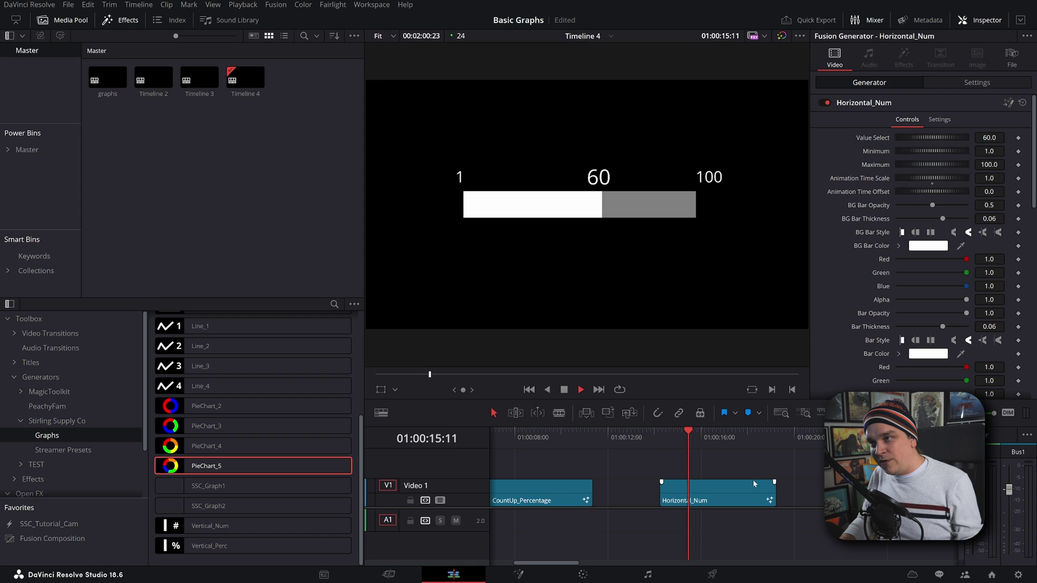
pyautogui.press('space')
pyautogui.scroll(-2, 776, 448)
pyautogui.click(776, 448)
pyautogui.press('space')
pyautogui.scroll(-4, 703, 454)
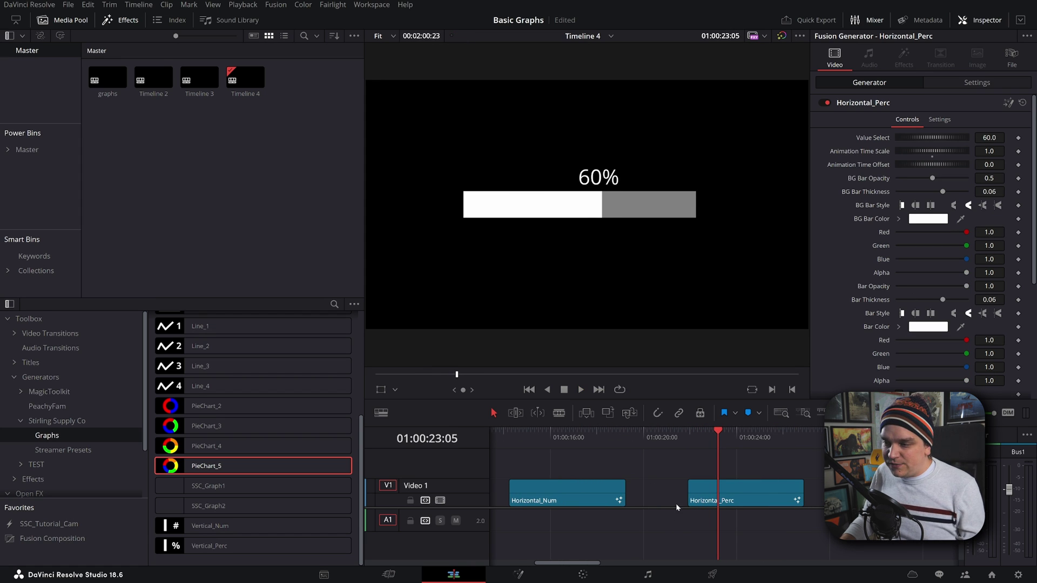
# Step: Give the Vertical_Num bar a 0 to 200 range and preview the vertical bars
pyautogui.moveTo(715, 525); pyautogui.dragTo(652, 459)
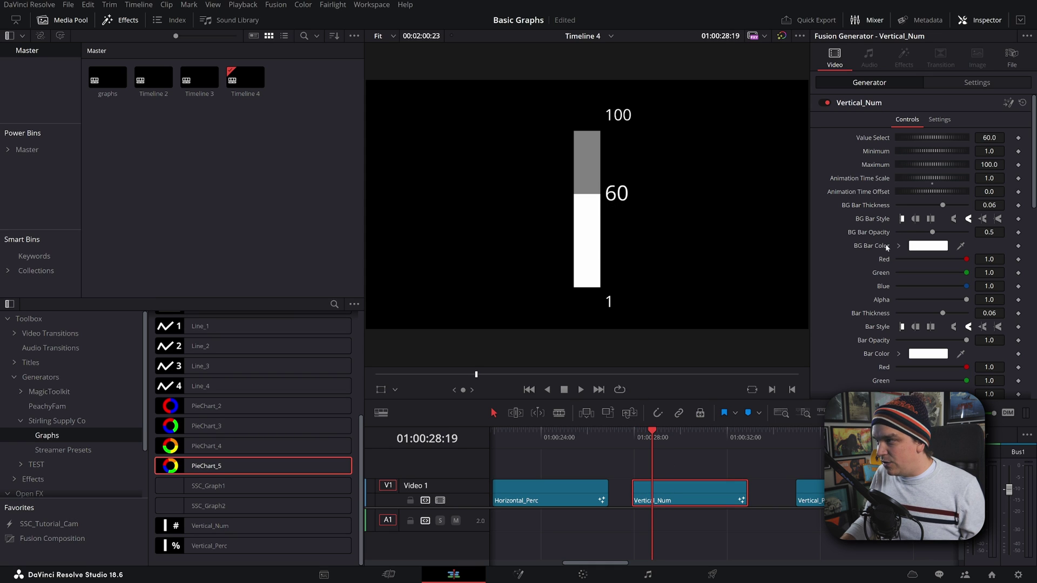
pyautogui.click(989, 151)
pyautogui.write('0')
pyautogui.press('Tab')
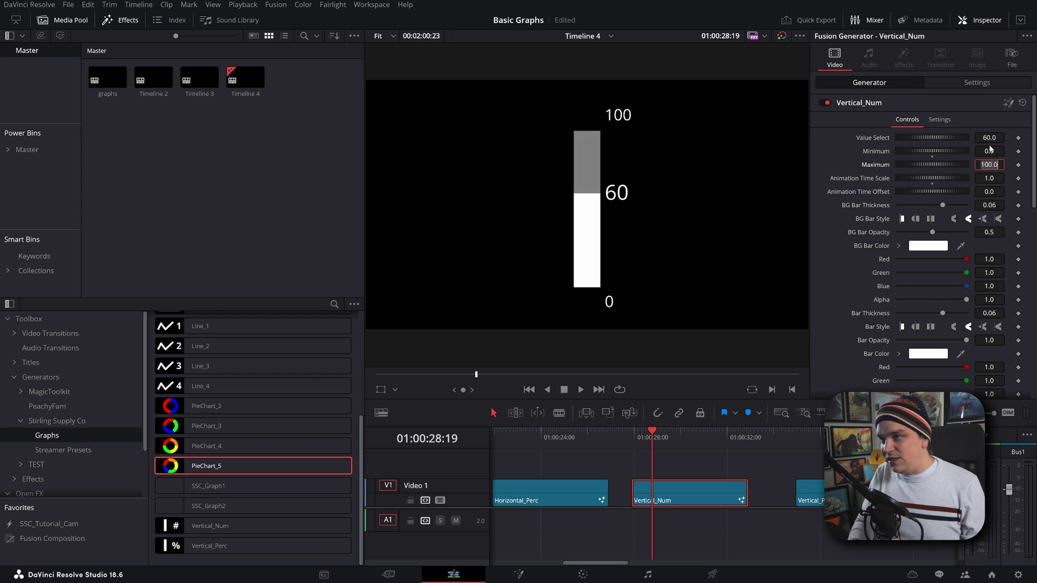
pyautogui.write('2')
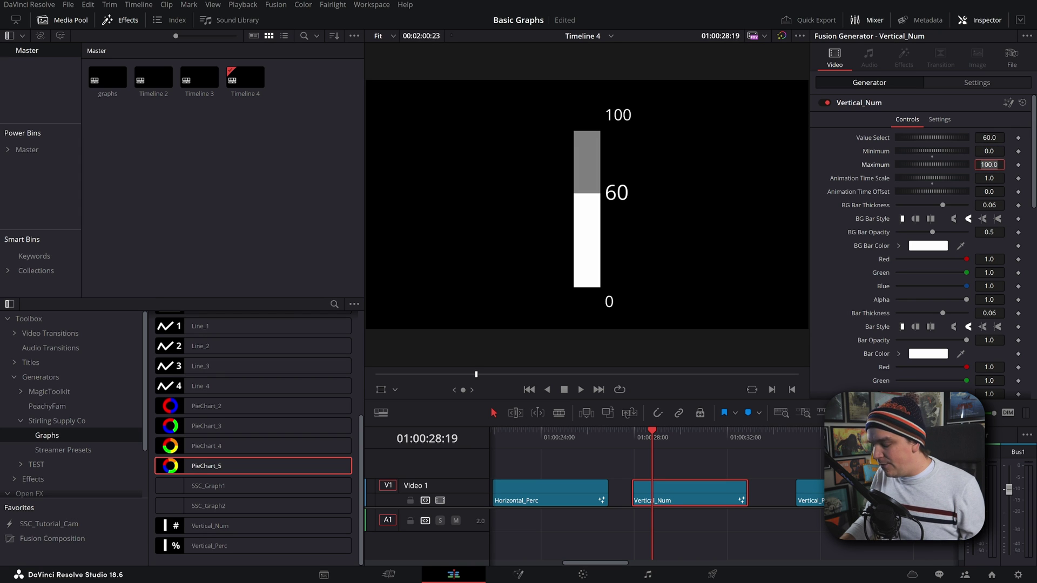
pyautogui.write('00')
pyautogui.press('Tab')
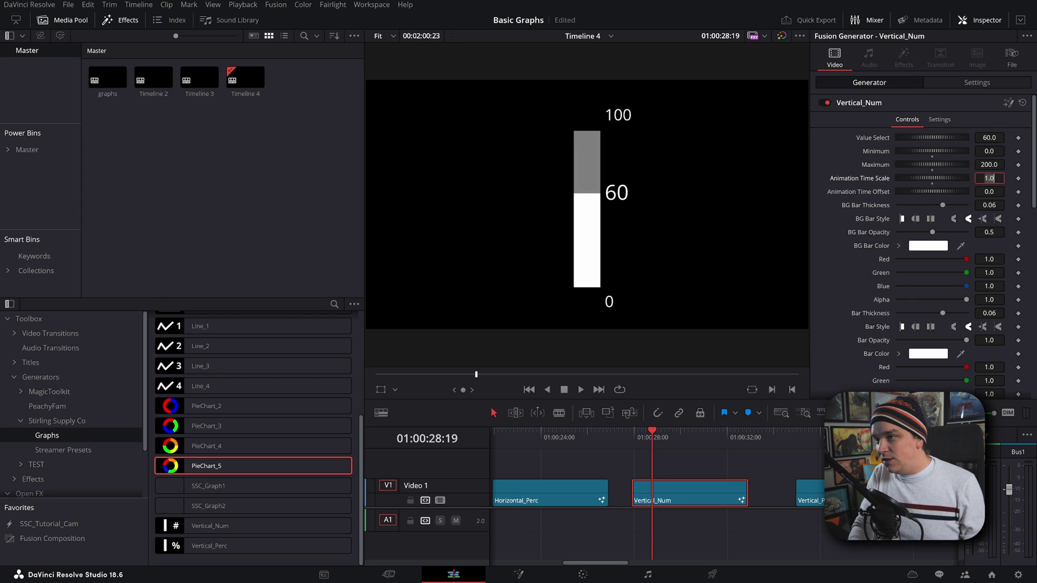
pyautogui.moveTo(663, 442); pyautogui.dragTo(675, 440)
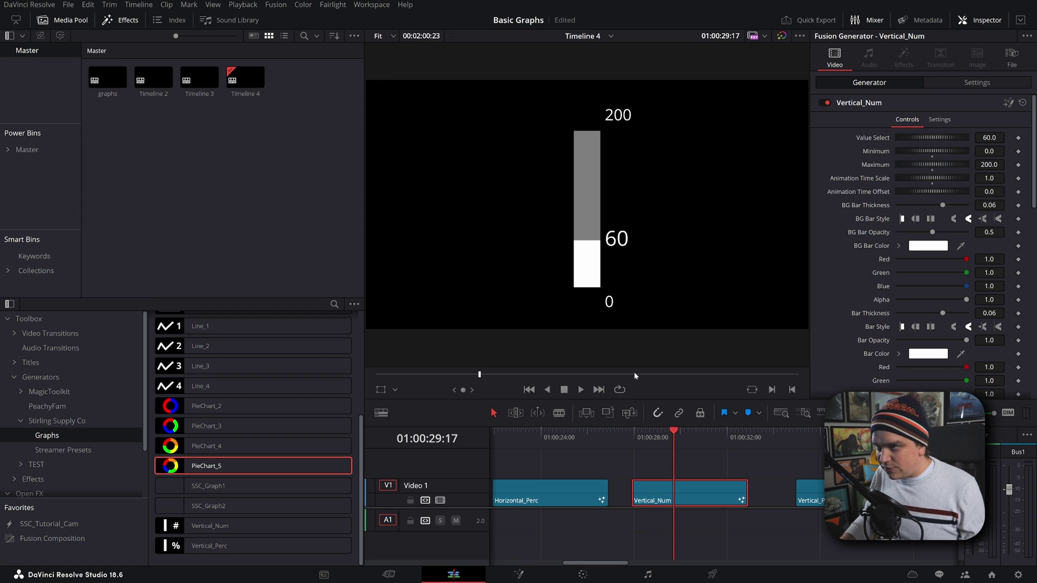
pyautogui.click(799, 436)
pyautogui.moveTo(798, 437); pyautogui.dragTo(746, 437)
# Step: Play the circle outline number and percentage graphs, reaching 64 and 64%
pyautogui.hscroll(5, 670, 462)
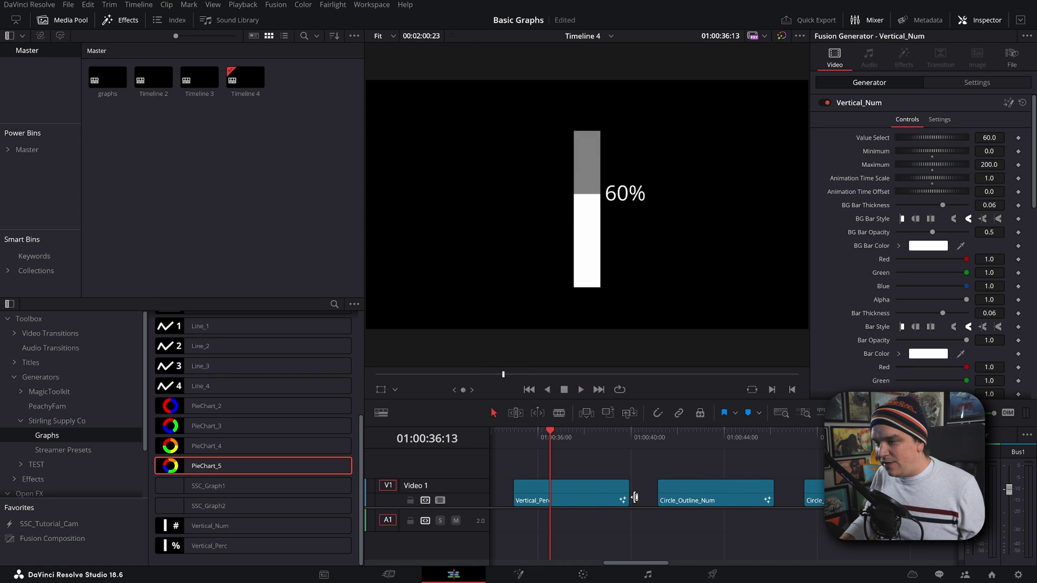
pyautogui.moveTo(663, 438); pyautogui.dragTo(661, 441)
pyautogui.press('space')
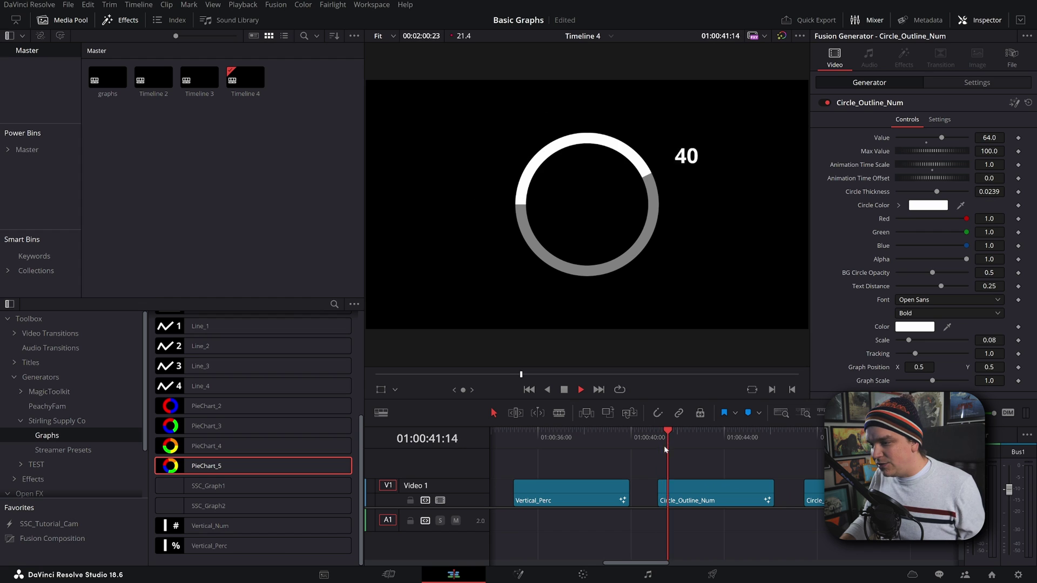
pyautogui.press('space')
pyautogui.hscroll(2, 708, 471)
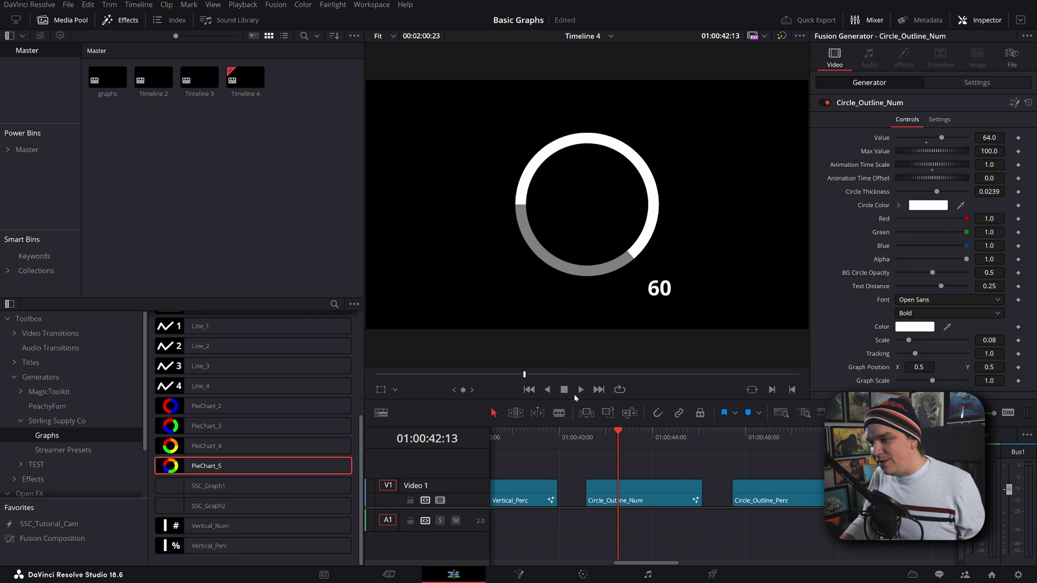
pyautogui.click(743, 438)
pyautogui.press('space')
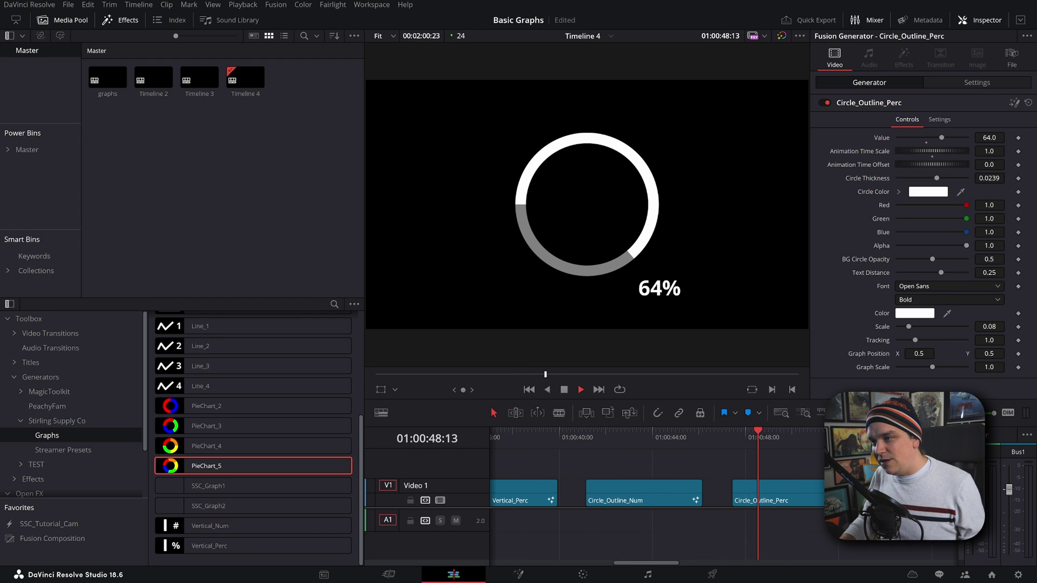
pyautogui.hscroll(2, 799, 454)
# Step: Jump through the solid circle clips and play Circle_Solid_Perc filling to 53%
pyautogui.press('Down')
pyautogui.press('Down')
pyautogui.hscroll(3, 712, 461)
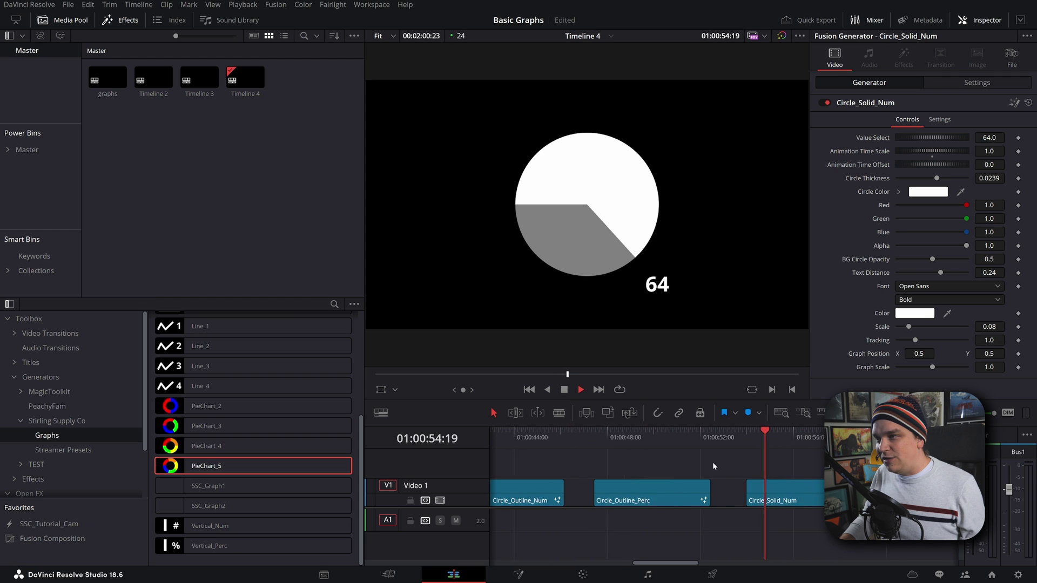
pyautogui.press('Down')
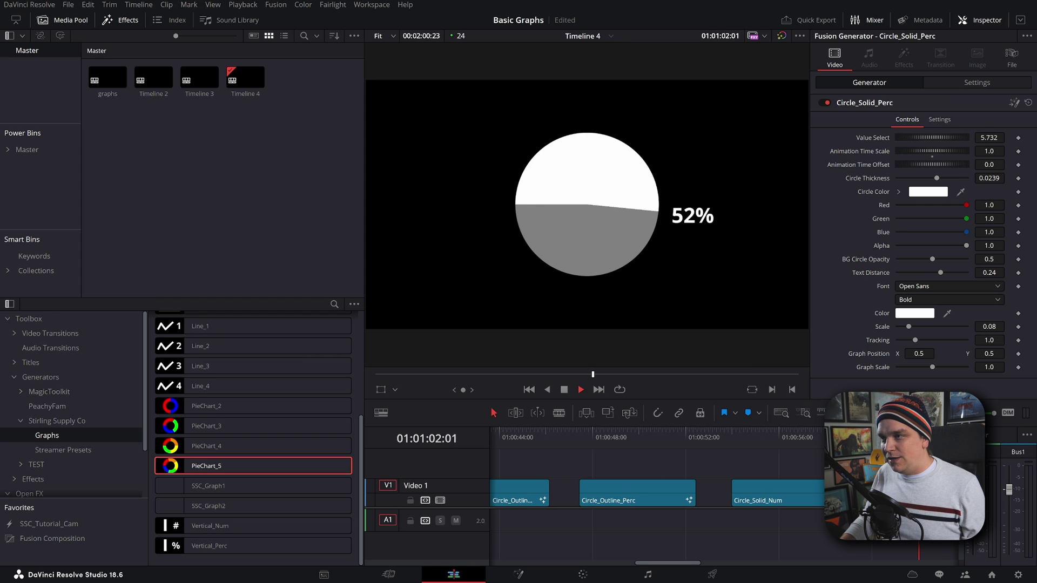
pyautogui.press('space')
pyautogui.hscroll(1, 820, 459)
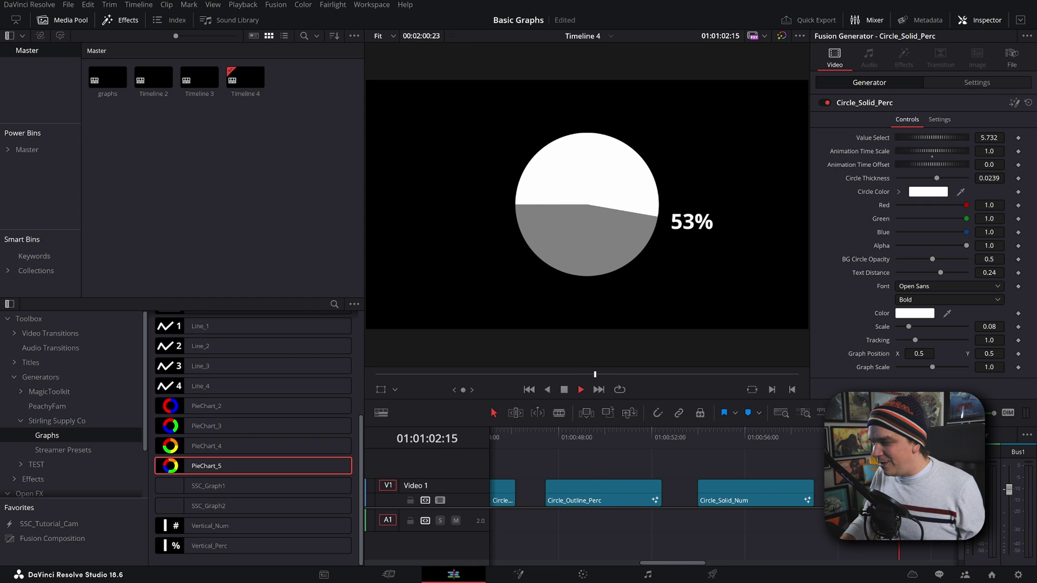
pyautogui.hscroll(3, 815, 474)
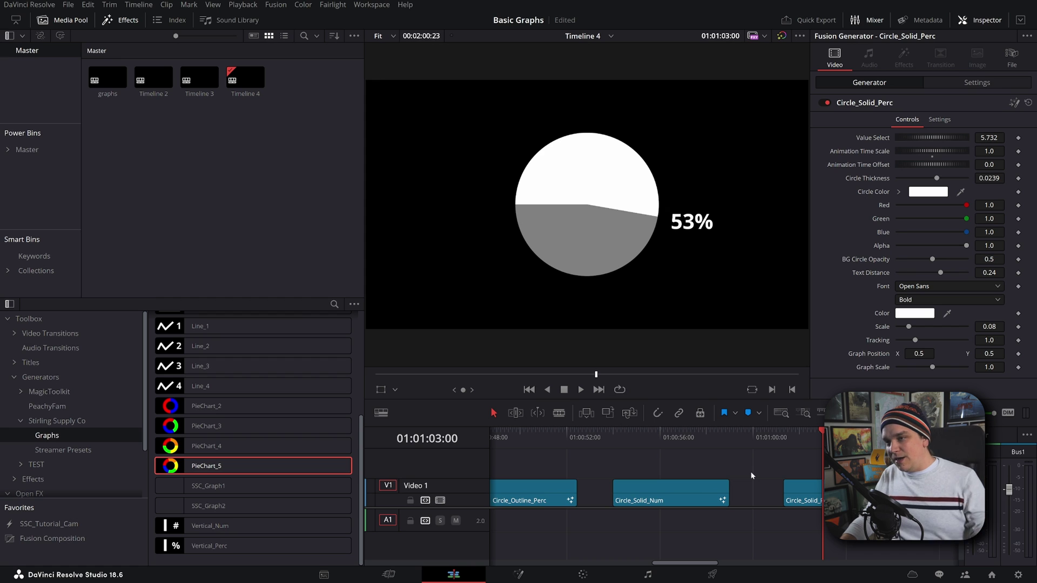
pyautogui.hscroll(5, 581, 483)
pyautogui.hscroll(4, 670, 474)
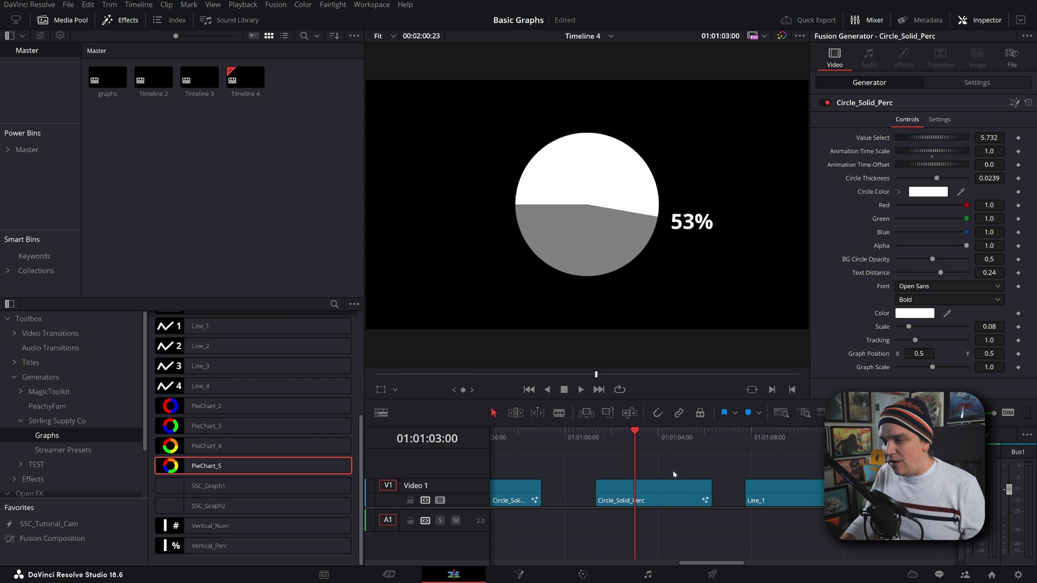
pyautogui.hscroll(1, 670, 475)
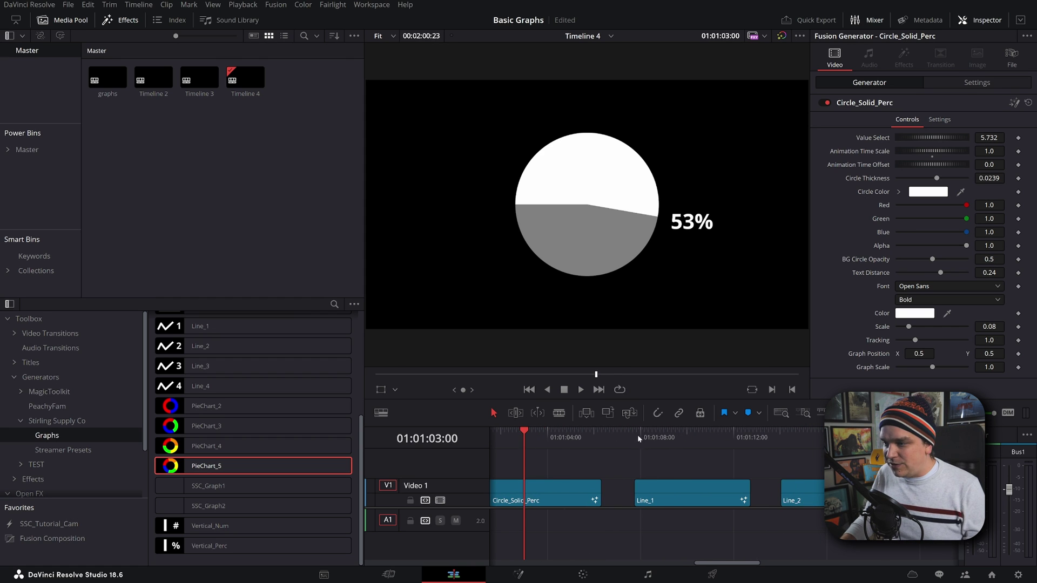
# Step: Preview Line_1 and raise its Graph Max to 200
pyautogui.press('Down')
pyautogui.press('Down')
pyautogui.press('space')
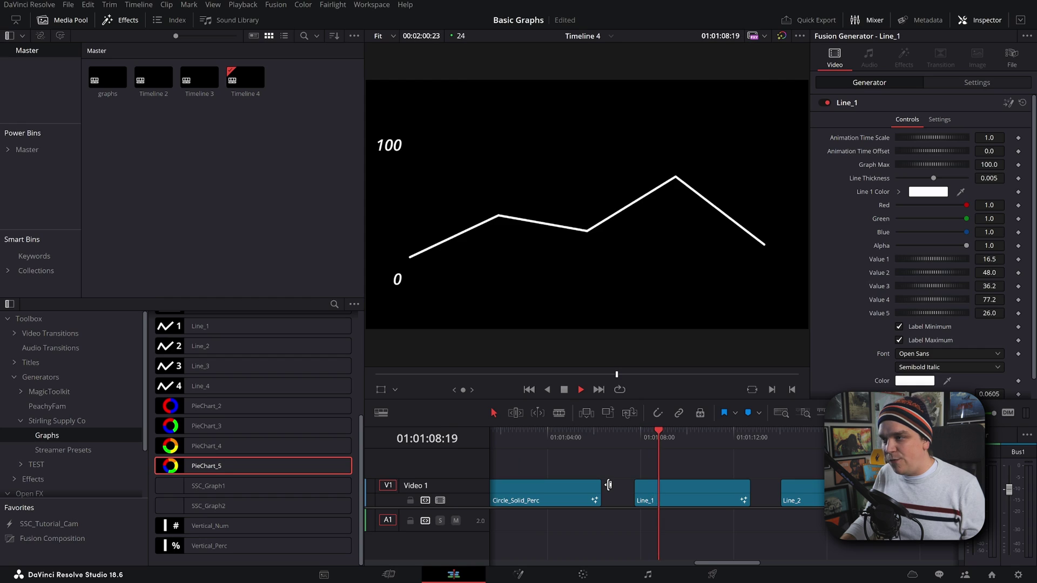
pyautogui.press('space')
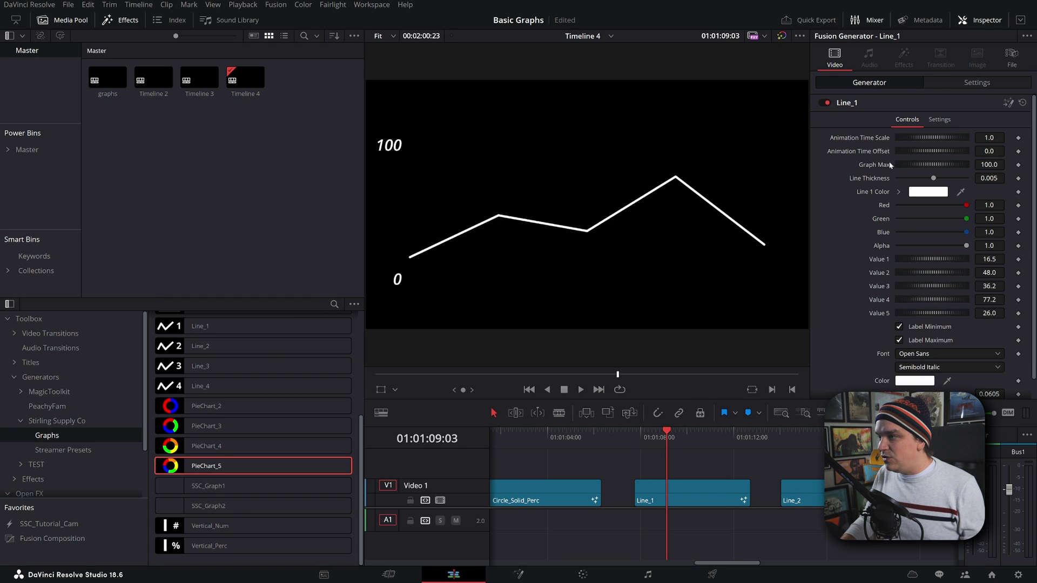
pyautogui.click(989, 164)
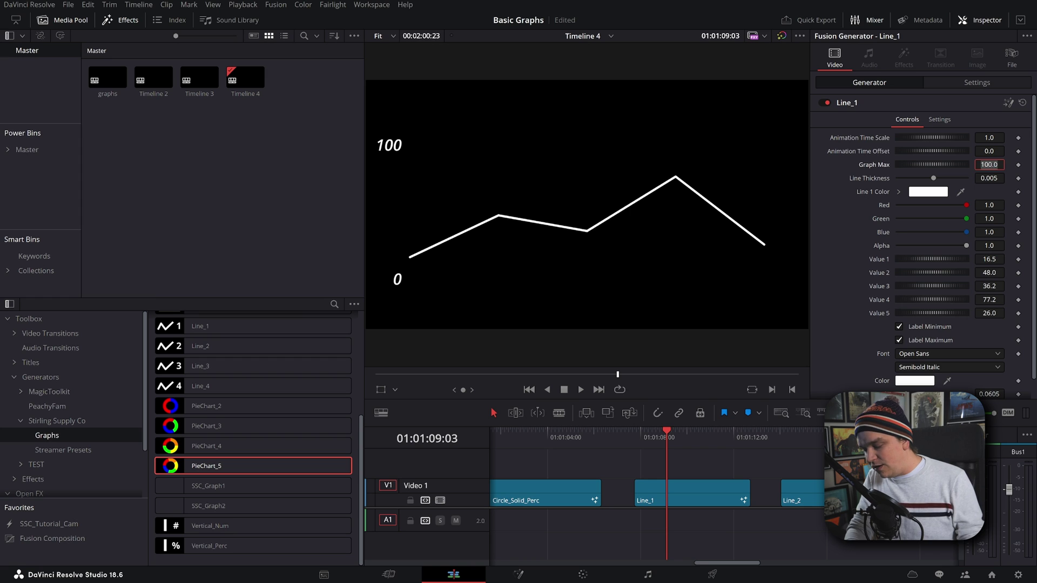
pyautogui.write('200')
pyautogui.press('Tab')
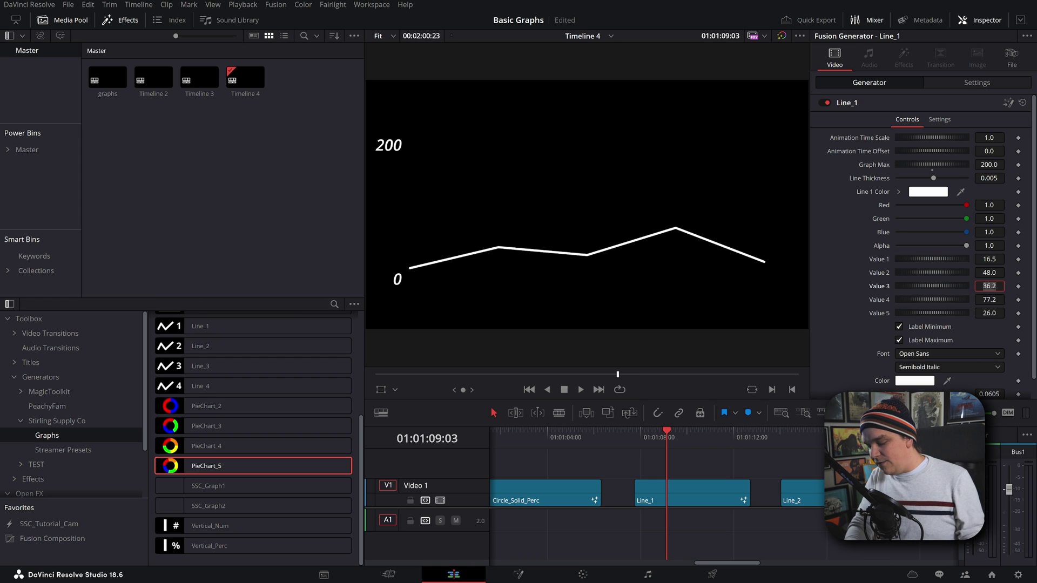
# Step: Set Line_1's Value 3 to 120 and Value 2 to 200, then play the graph
pyautogui.press('Tab')
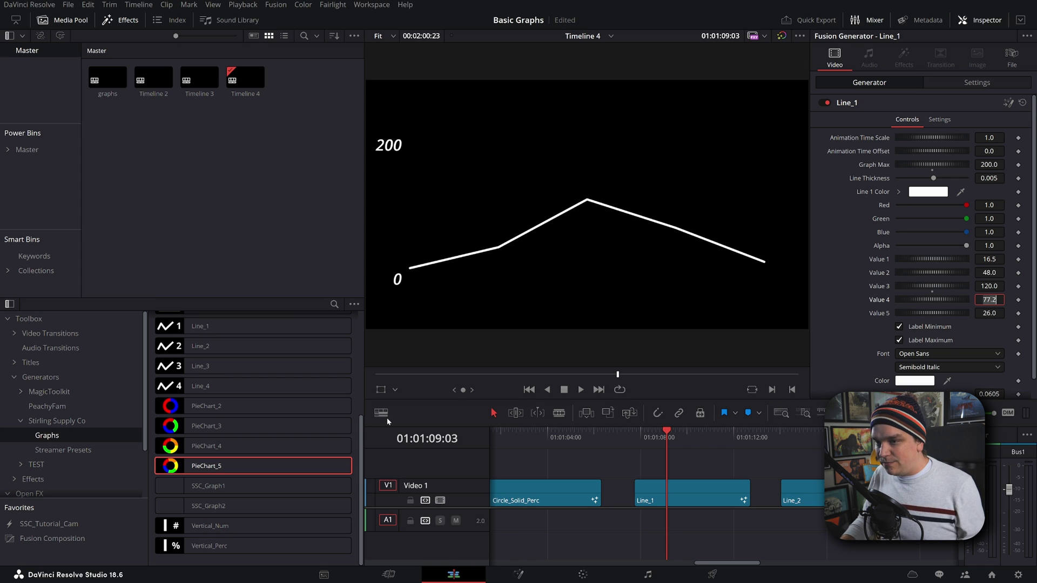
pyautogui.hotkey('shift', 'Tab')
pyautogui.hotkey('shift', 'Tab')
pyautogui.write('70')
pyautogui.press('Tab')
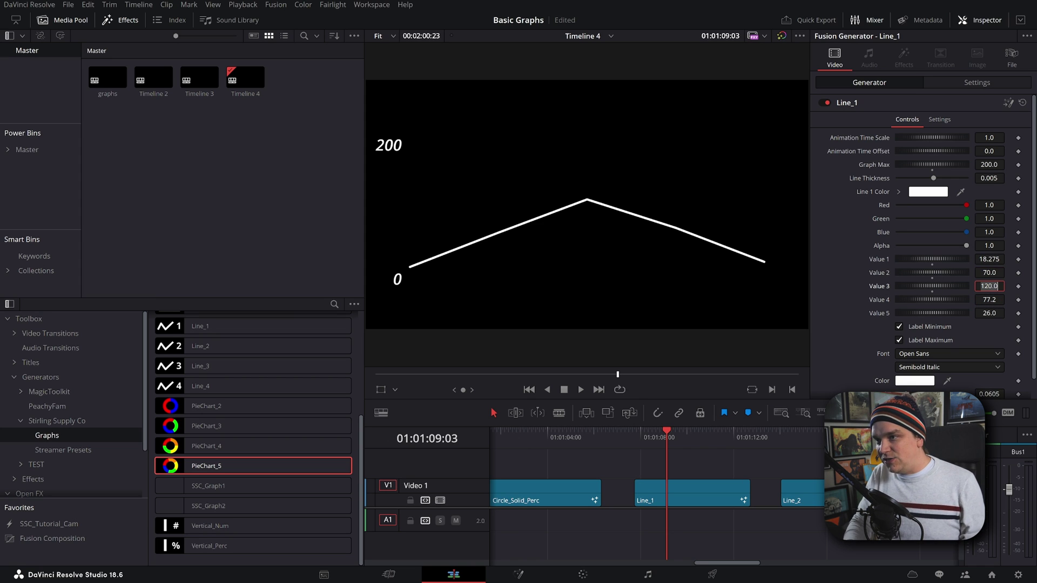
pyautogui.write('200')
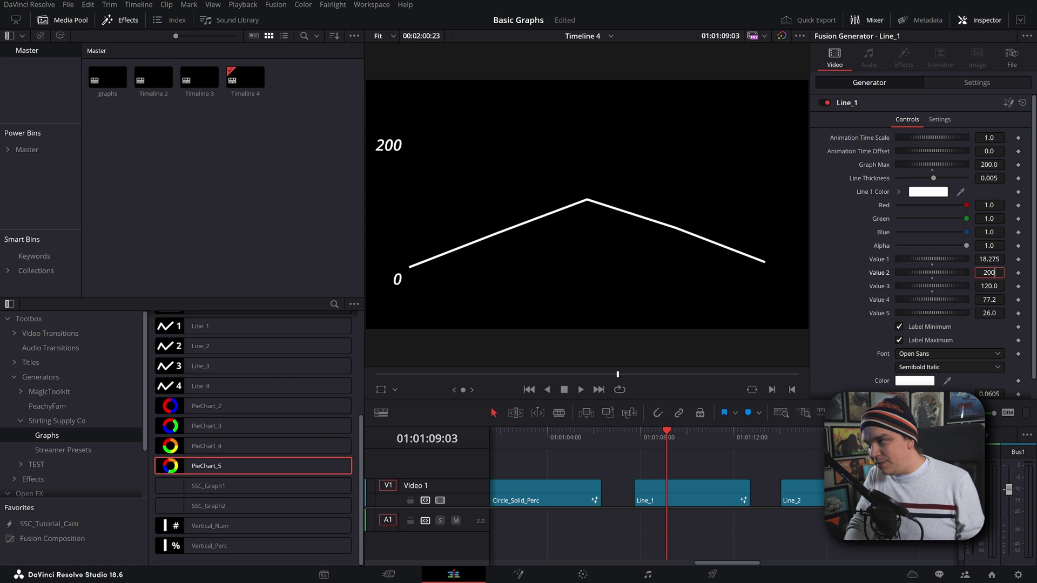
pyautogui.press('Tab')
pyautogui.click(812, 474)
pyautogui.press('space')
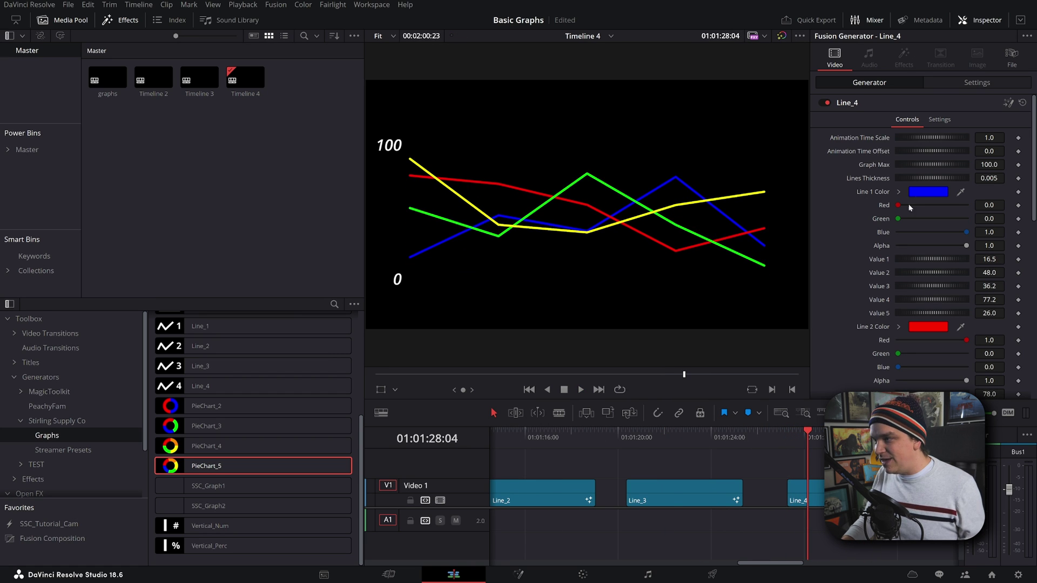
# Step: Make Line_4's first line purple with the Red slider (~0.73) and set Value 2 to 100
pyautogui.moveTo(899, 205); pyautogui.dragTo(959, 220)
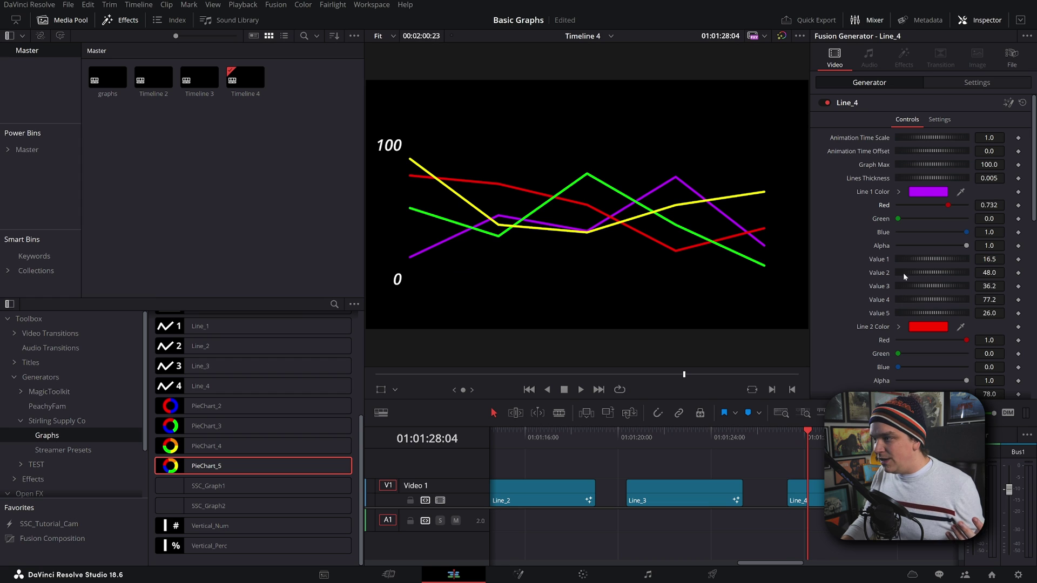
pyautogui.click(985, 273)
pyautogui.write('100')
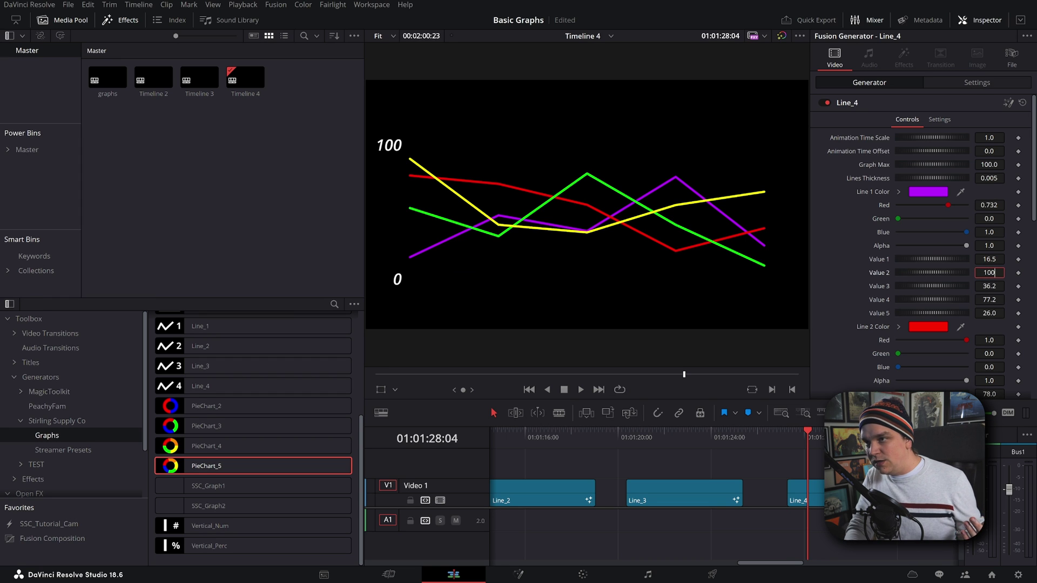
pyautogui.press('Tab')
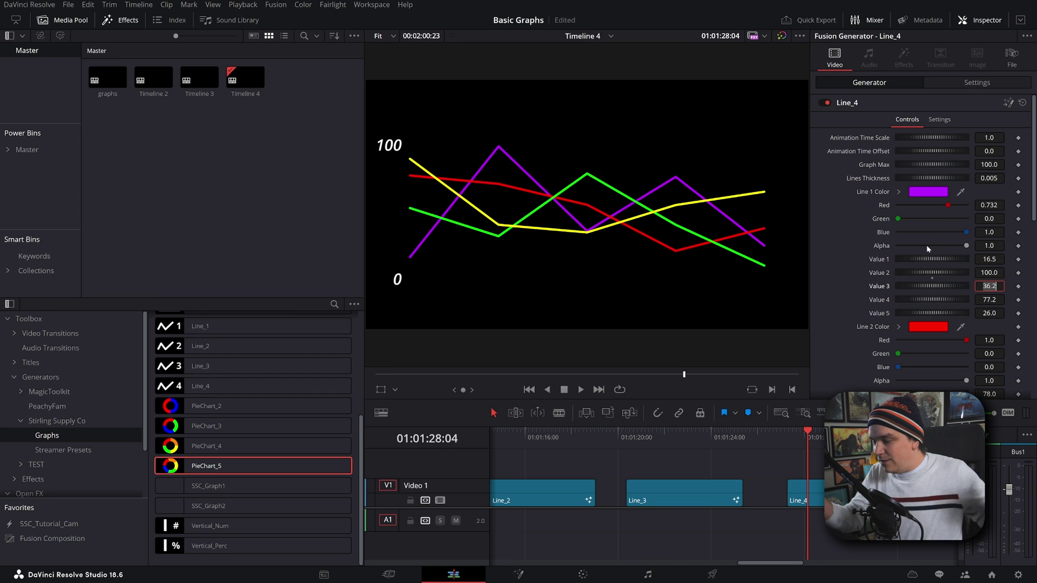
pyautogui.moveTo(724, 439)
pyautogui.mouseDown()
pyautogui.moveTo(727, 471)
pyautogui.moveTo(715, 441)
pyautogui.moveTo(744, 444)
pyautogui.mouseUp()
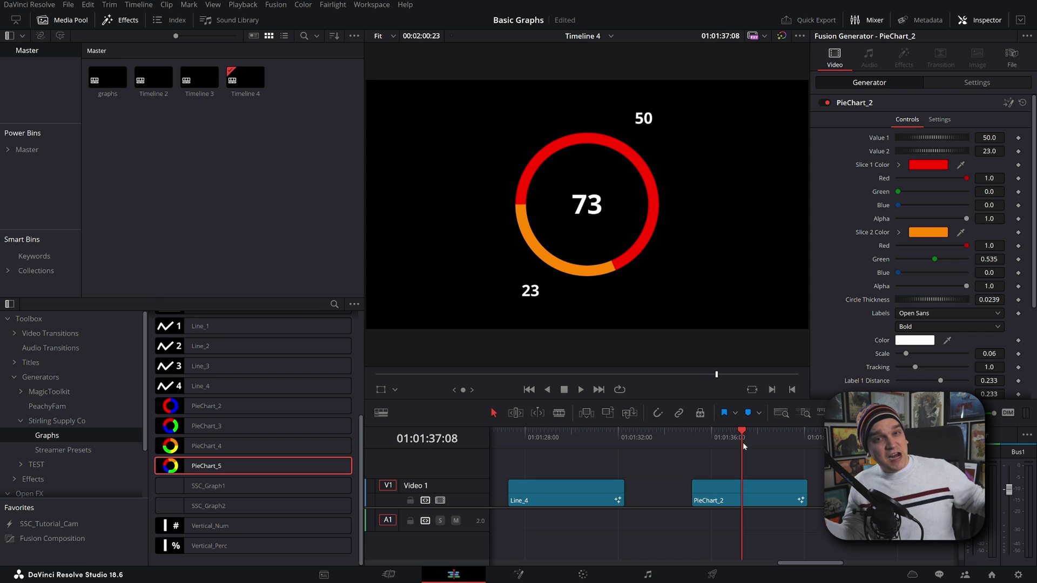
# Step: Play PieChart_2 from its start, twice, until the red 50 and orange 23 ring completes
pyautogui.hscroll(-3, 666, 460)
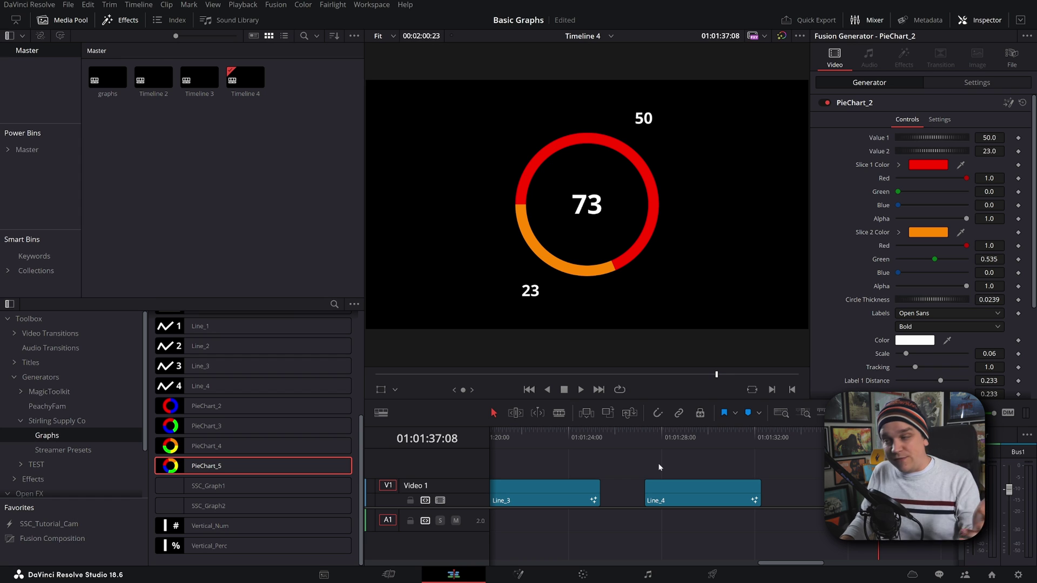
pyautogui.hscroll(3, 777, 487)
pyautogui.moveTo(714, 455); pyautogui.dragTo(688, 455)
pyautogui.press('space')
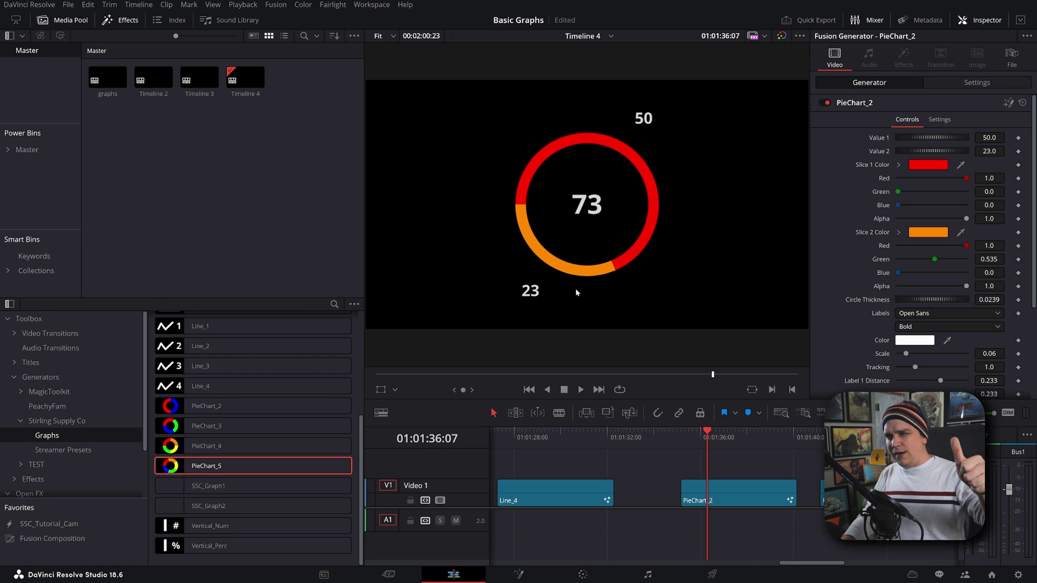
pyautogui.press('space')
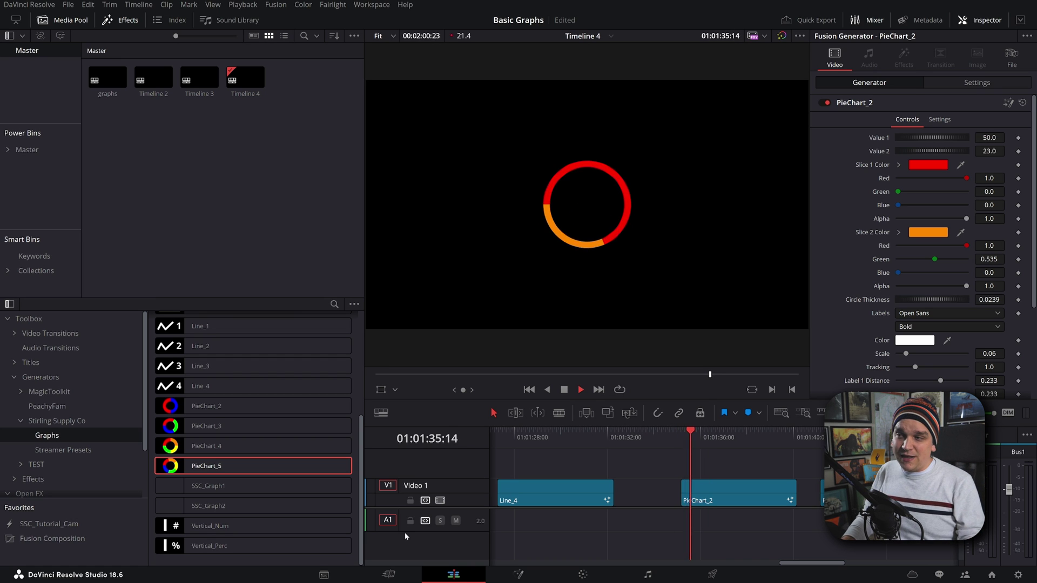
pyautogui.press('space')
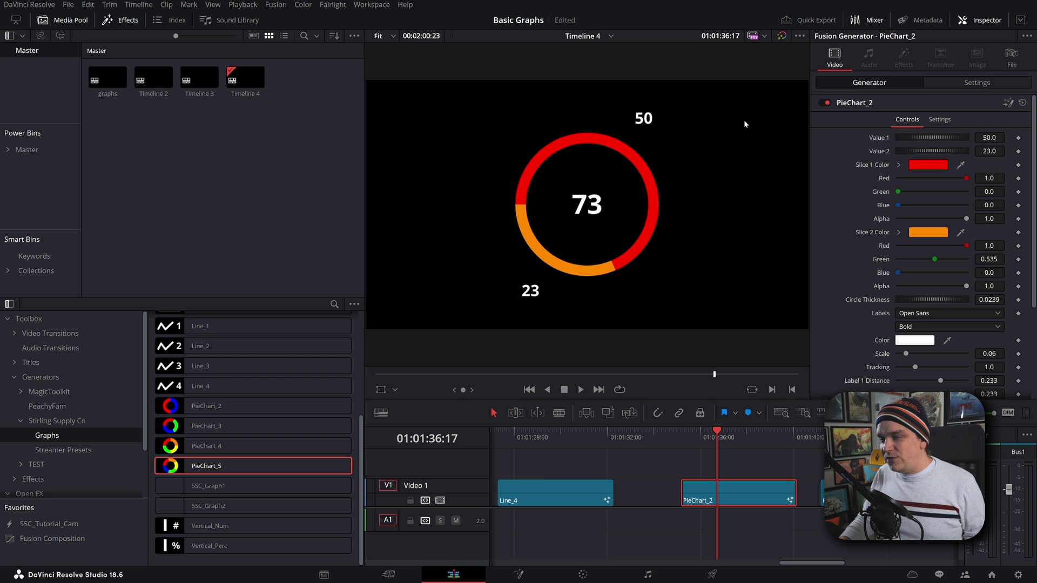
# Step: Set PieChart_2's Value 1 to 100 and Value 2 to 50, then move on through PieChart_3 and PieChart_4
pyautogui.moveTo(897, 137); pyautogui.dragTo(945, 142)
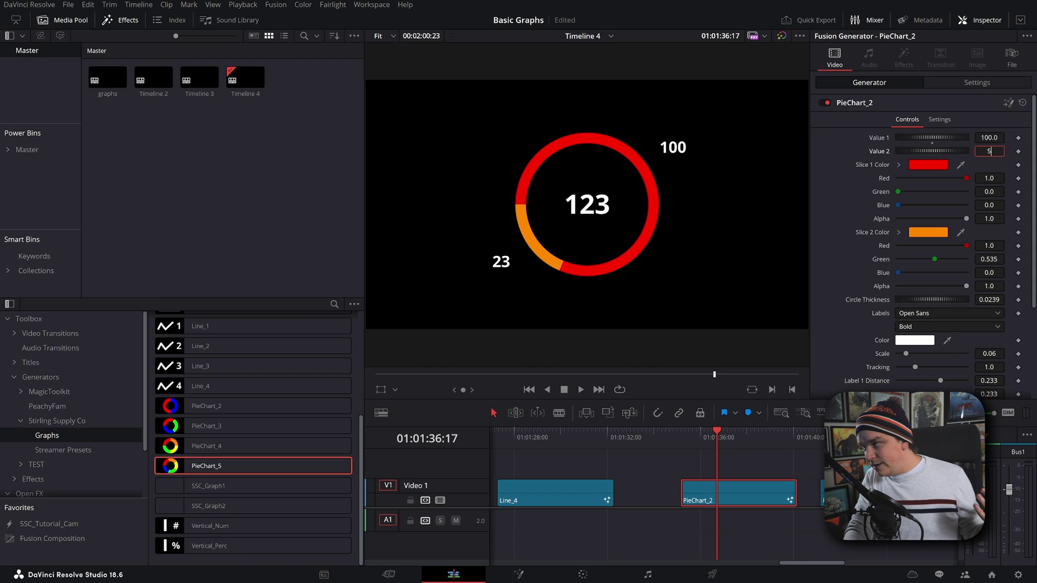
pyautogui.press('Tab')
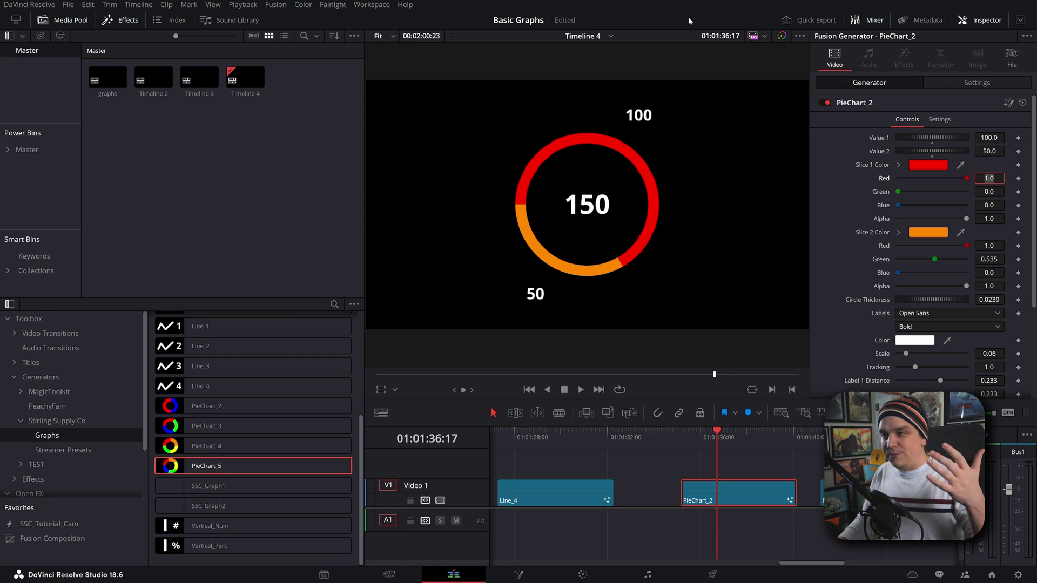
pyautogui.click(858, 432)
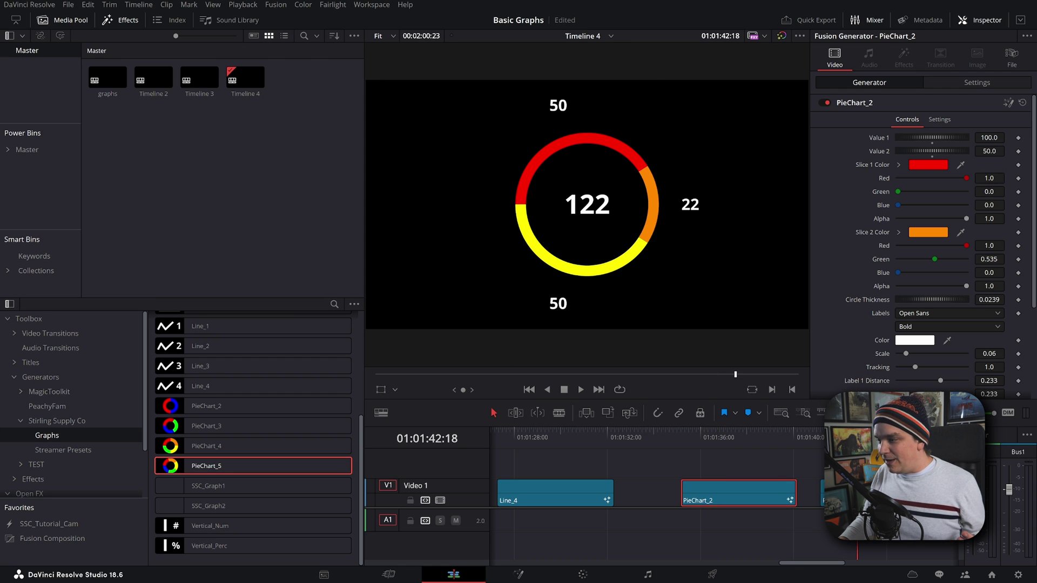
pyautogui.hscroll(4, 640, 483)
pyautogui.click(805, 437)
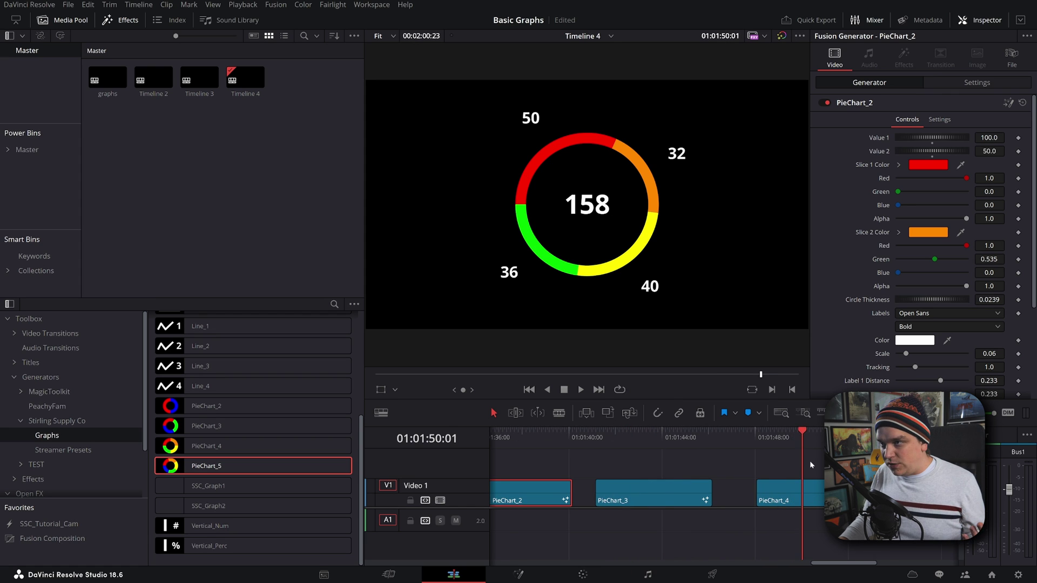
pyautogui.hscroll(4, 808, 464)
# Step: Set PieChart_5's Value 3 to 40 and save the project
pyautogui.click(802, 437)
pyautogui.click(779, 497)
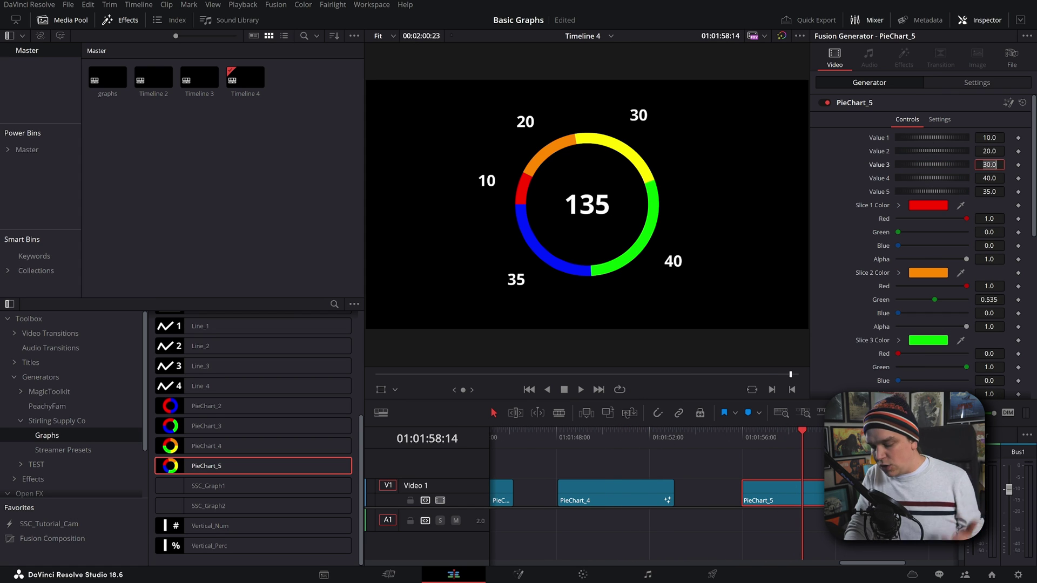
pyautogui.click(990, 164)
pyautogui.write('40')
pyautogui.press('Tab')
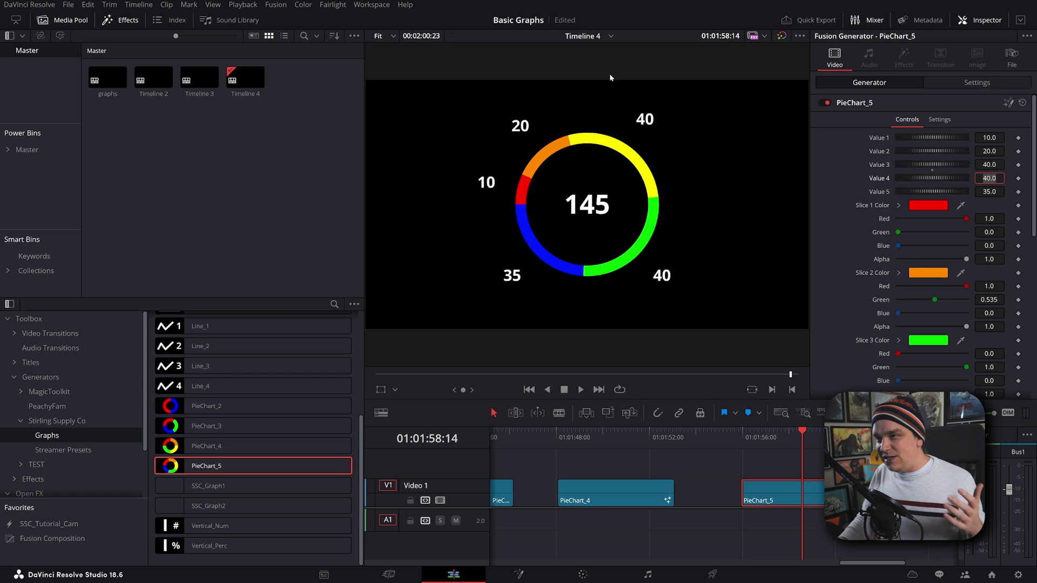
pyautogui.click(691, 466)
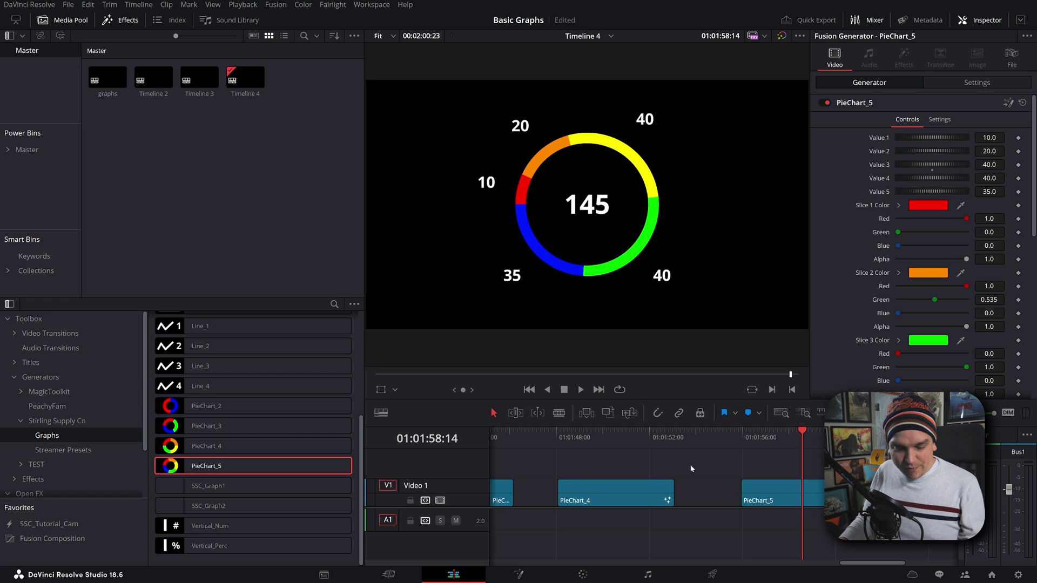
pyautogui.hotkey('ctrl', 's')
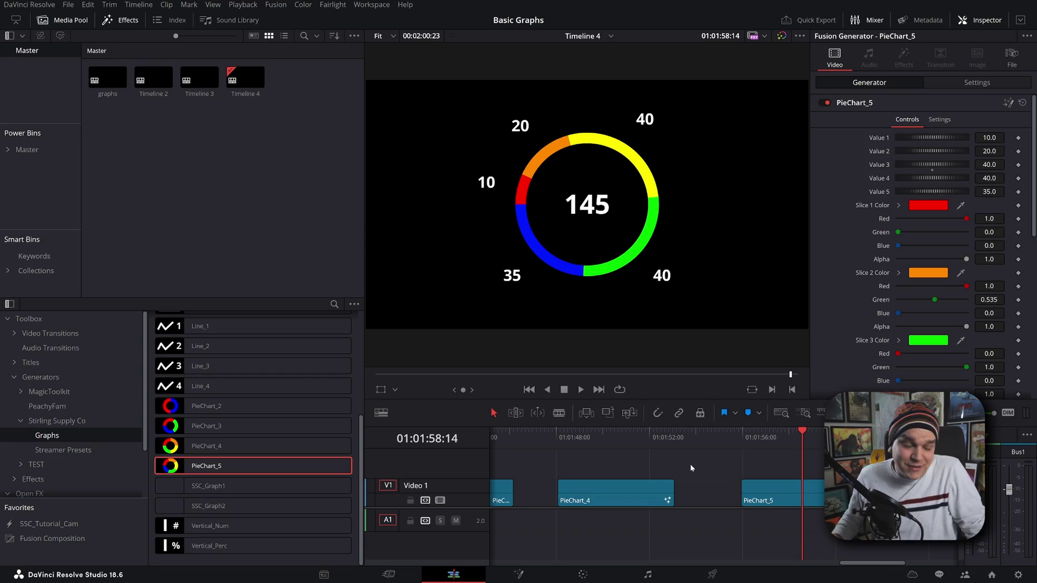